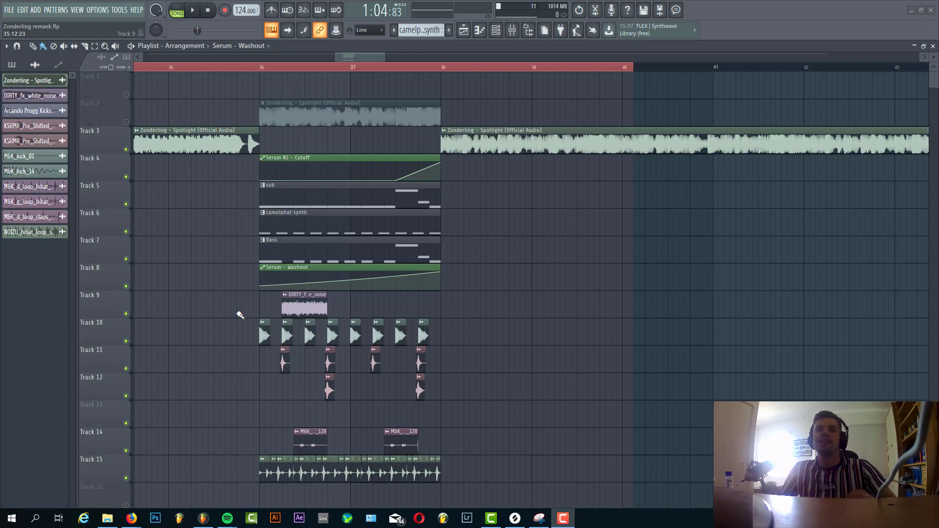
Step: Play the arrangement from bar 35 through the remake section into the original audio that follows
scroll(289, 320, "up", 1)
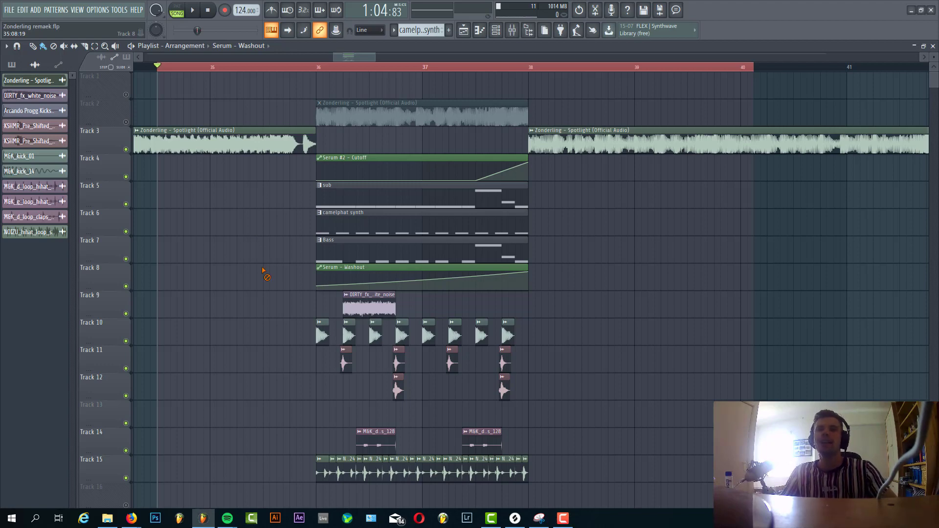
key("space")
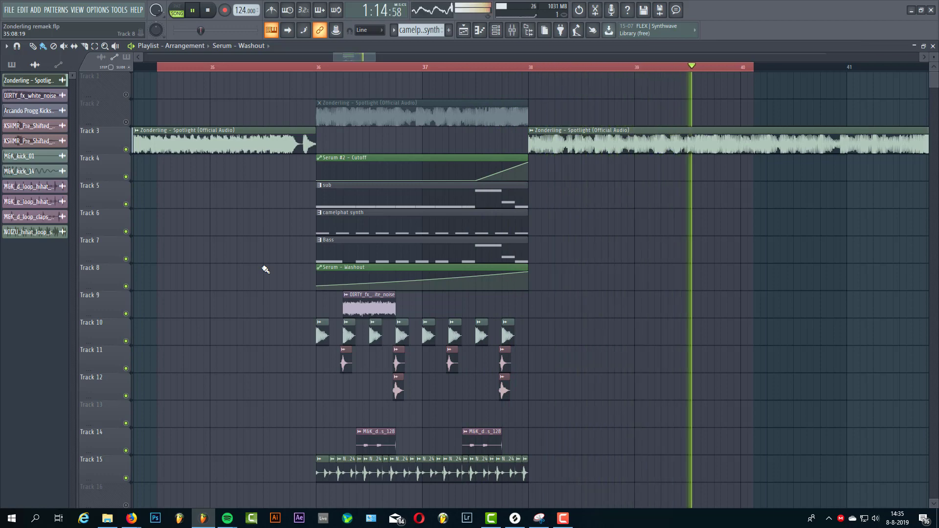
key("space")
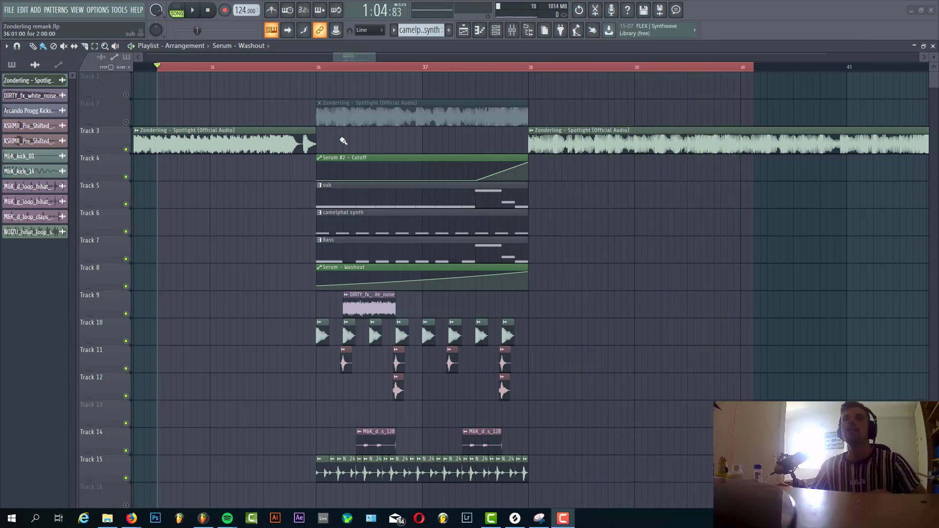
Step: Set the playback position near the start of bar 36 and play the remake section from there
left_click(317, 74)
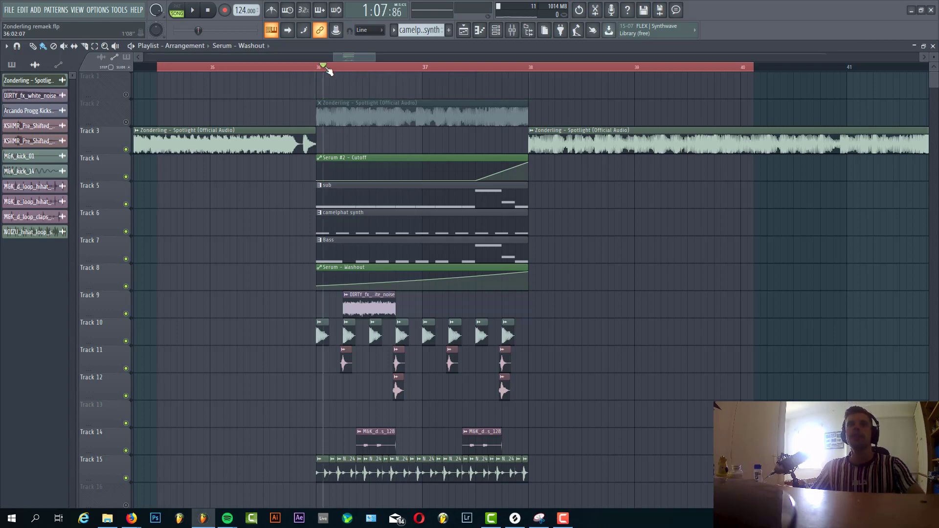
key("space")
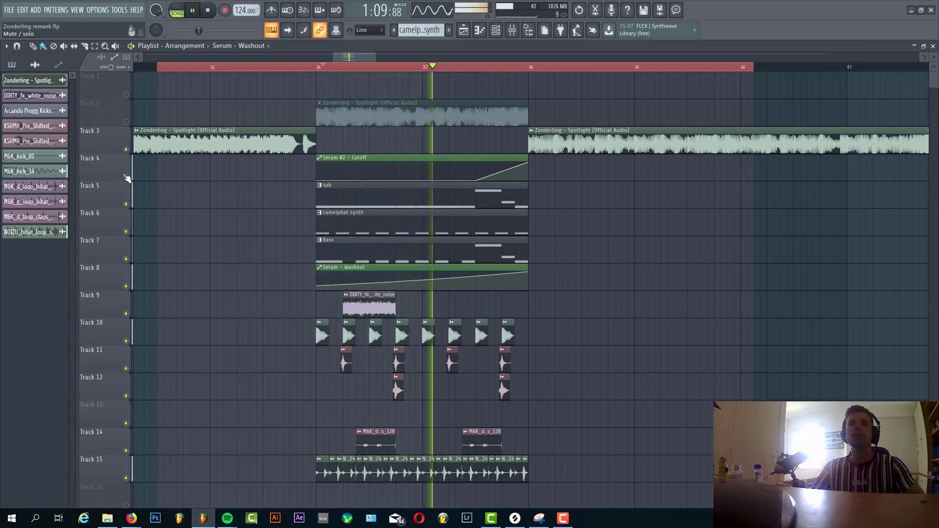
key("space")
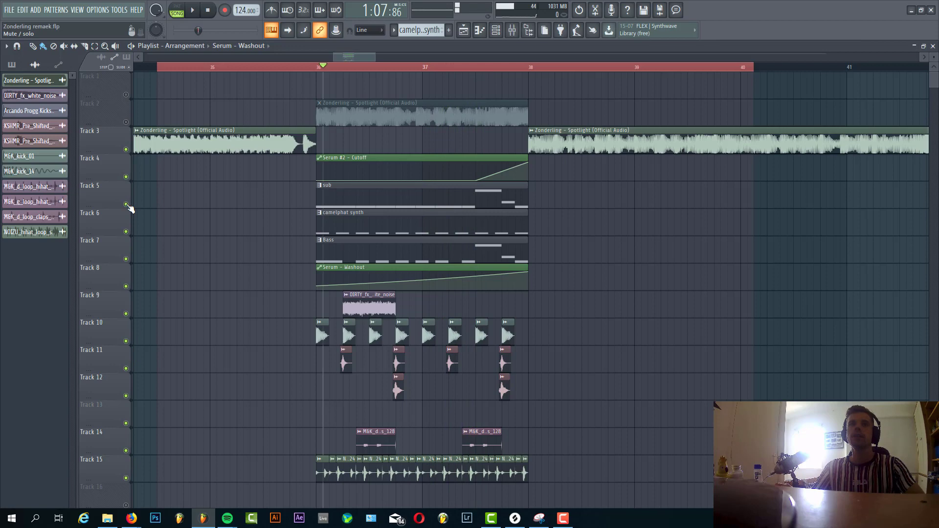
Step: Solo the sub on Track 5 and listen to it, then solo the camelphat synth on Track 6
right_click(126, 205)
key("space")
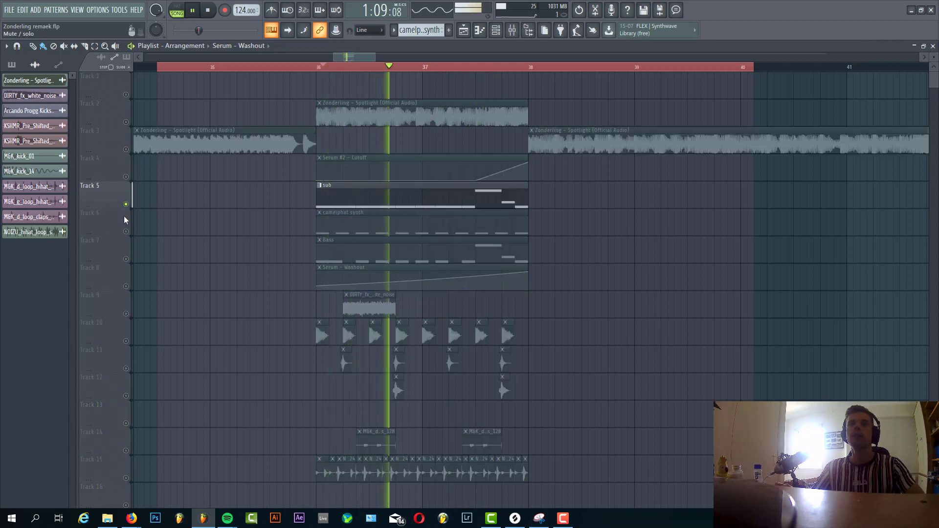
right_click(126, 231)
key("space")
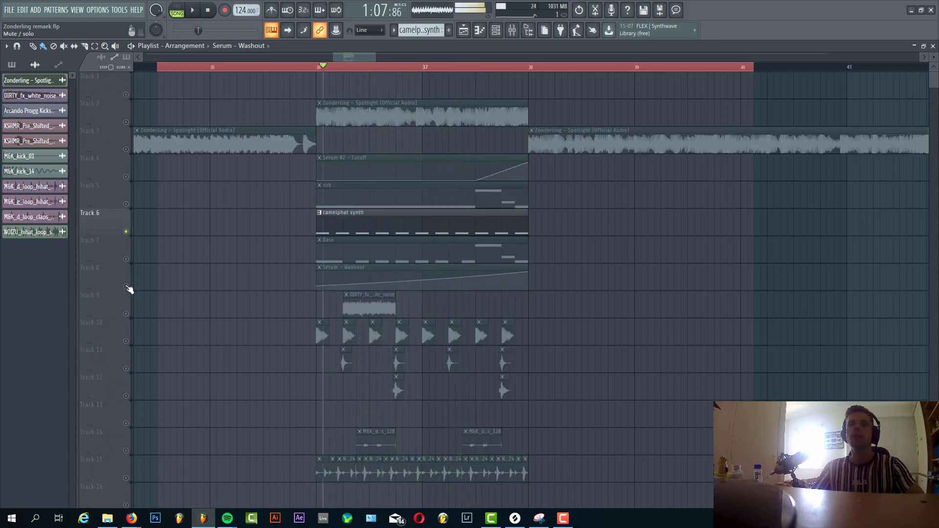
Step: Unmute the Serum Washout automation on Track 8 and play it together with the camelphat synth
left_click(125, 286)
key("space")
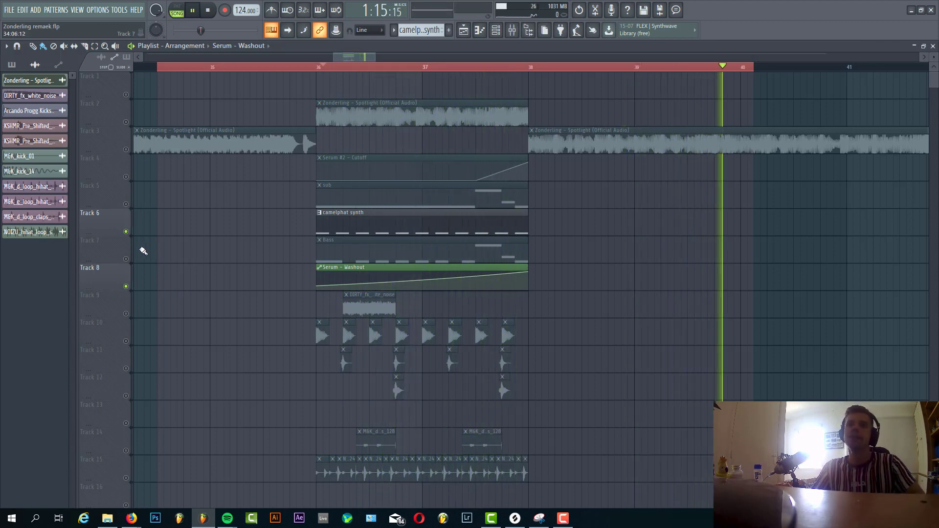
key("space")
Step: Mute the camelphat synth, unmute the Bass on Track 7 and its Cutoff automation on Track 4, and play them
left_click(125, 259)
left_click(126, 231)
left_click(126, 176)
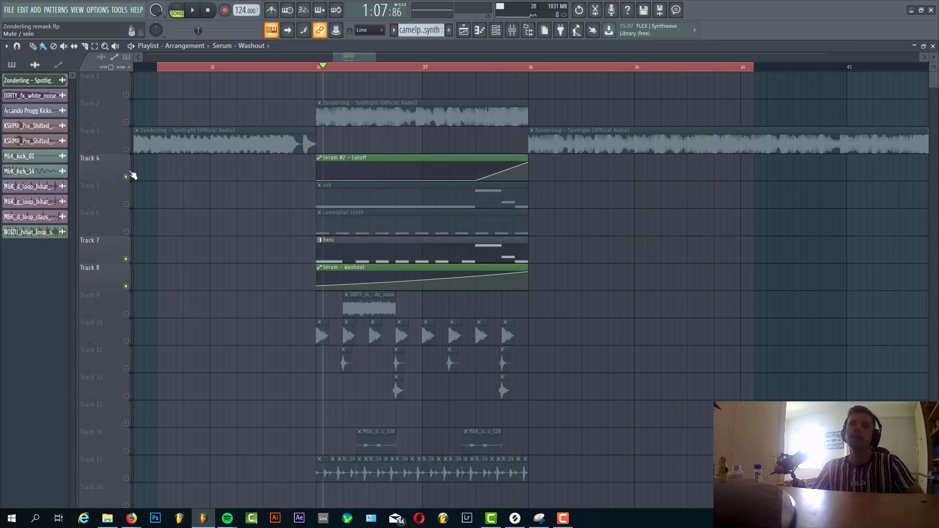
key("space")
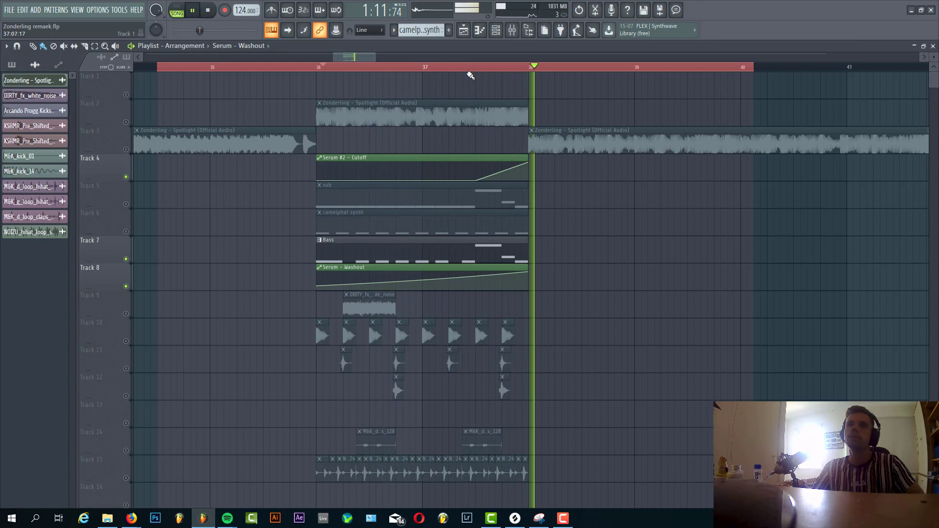
key("space")
Step: Isolate the kicks on Track 10 and loop their playback over bars 36 to 38
scroll(212, 286, "down", 3)
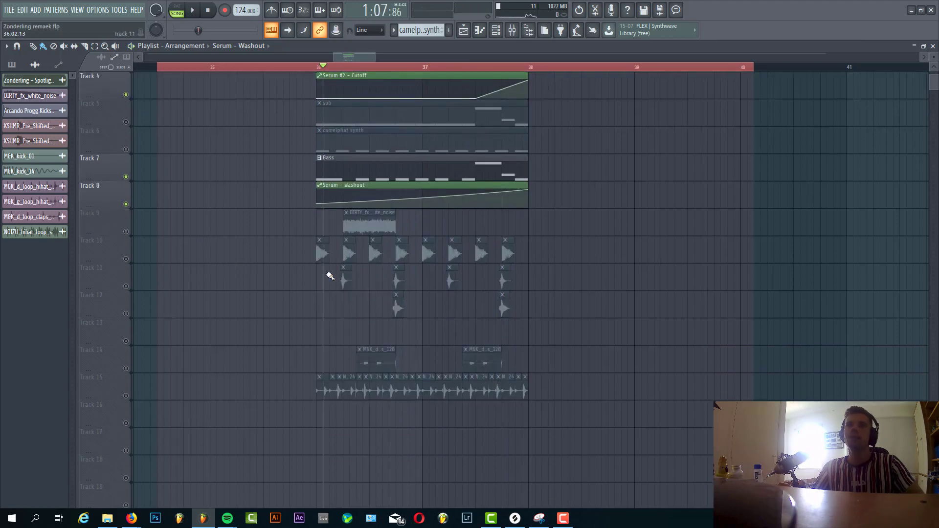
scroll(326, 329, "up", 2)
scroll(326, 328, "up", 3, "ctrl")
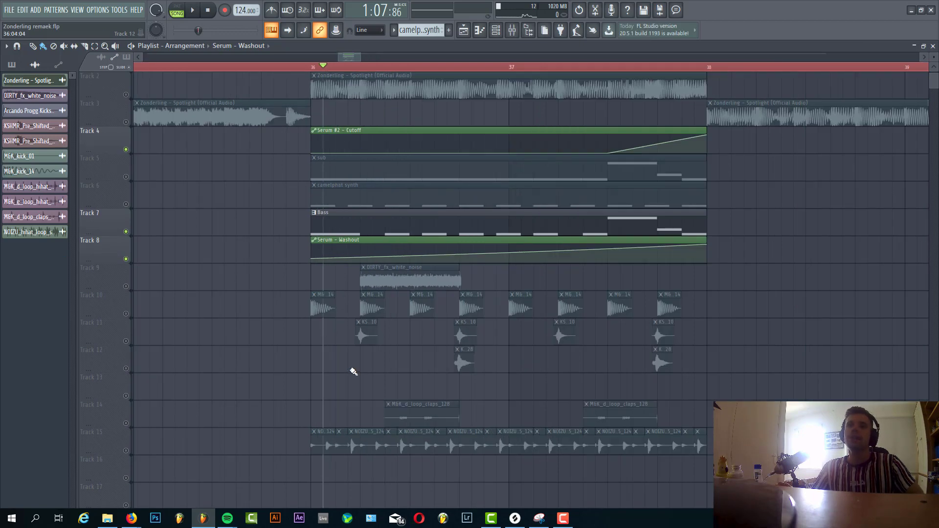
left_click(125, 314, "ctrl")
left_click(126, 340)
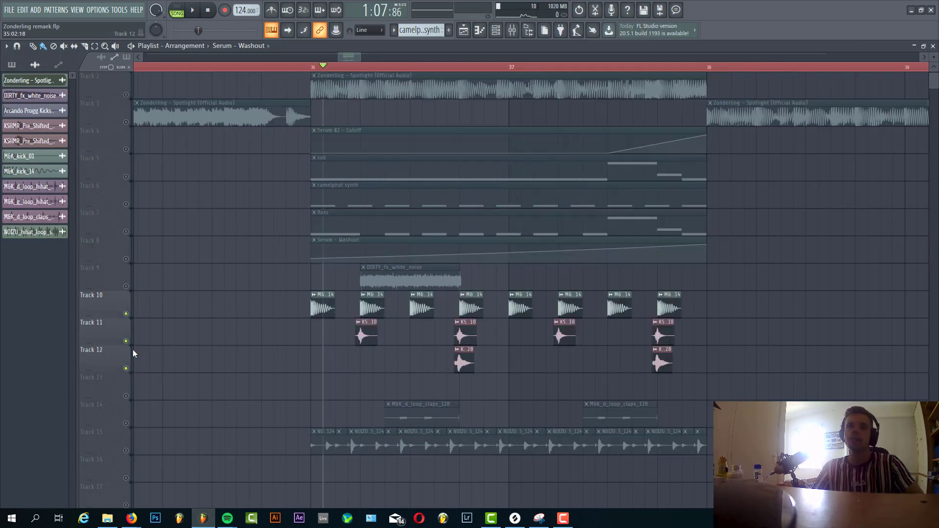
left_click(126, 341)
left_click(126, 368)
key("space")
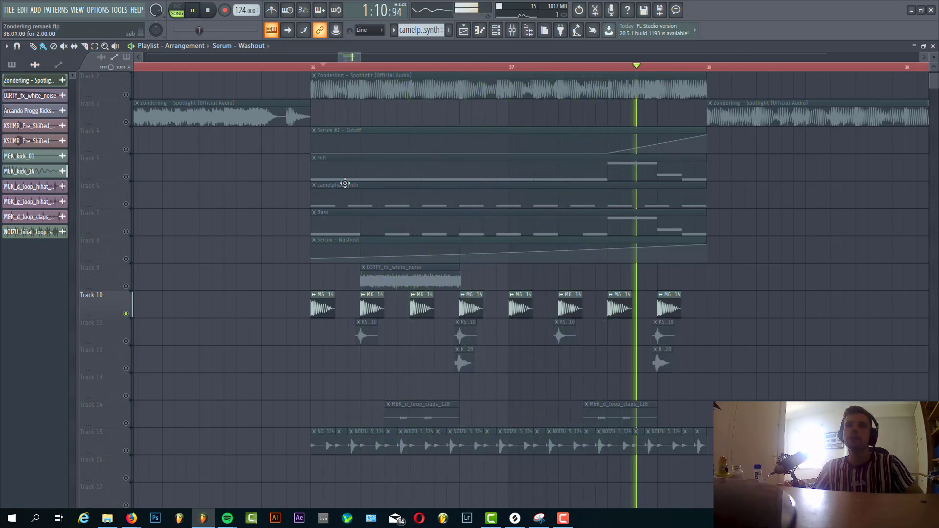
double_click(246, 69)
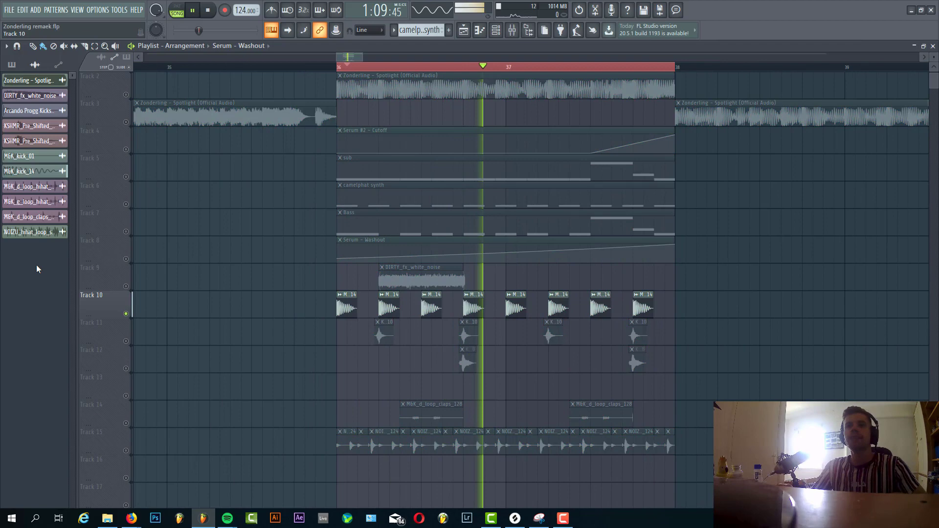
Step: Add the clap samples on Track 11 and the layered clap on Track 12 to the looped kick playback
left_click(126, 341)
scroll(405, 361, "up", 3)
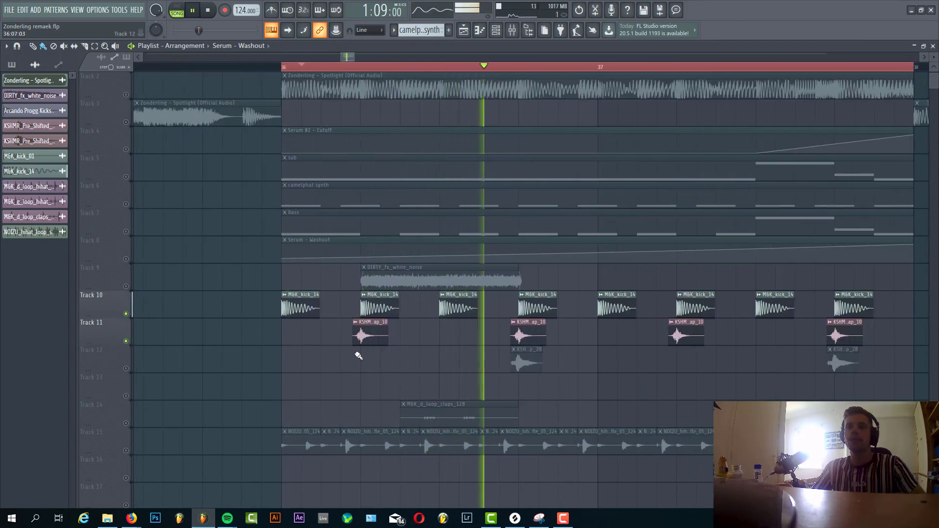
scroll(457, 371, "down", 2)
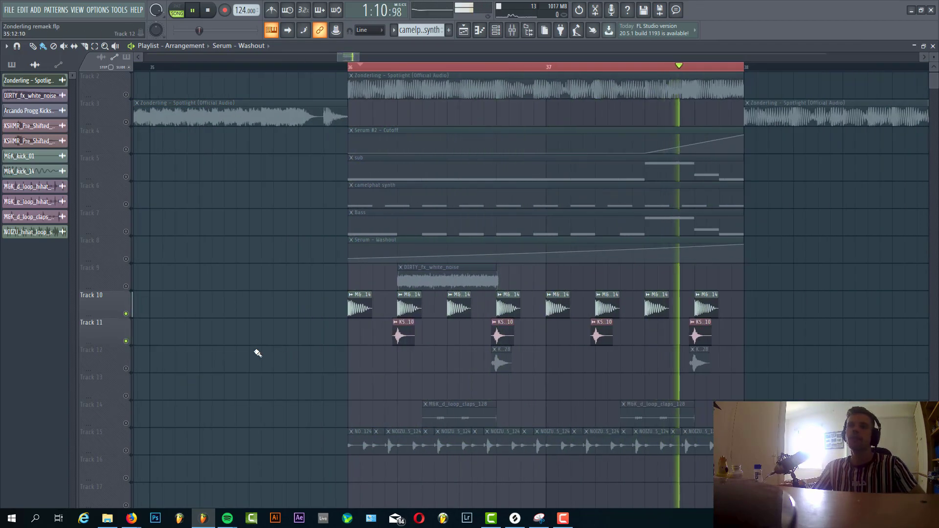
left_click(125, 368)
scroll(419, 384, "up", 3)
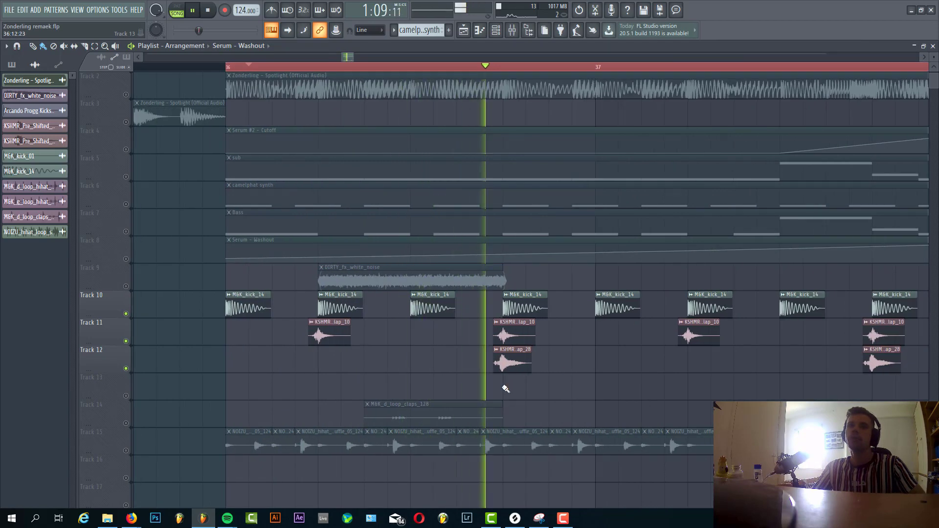
scroll(514, 381, "down", 1)
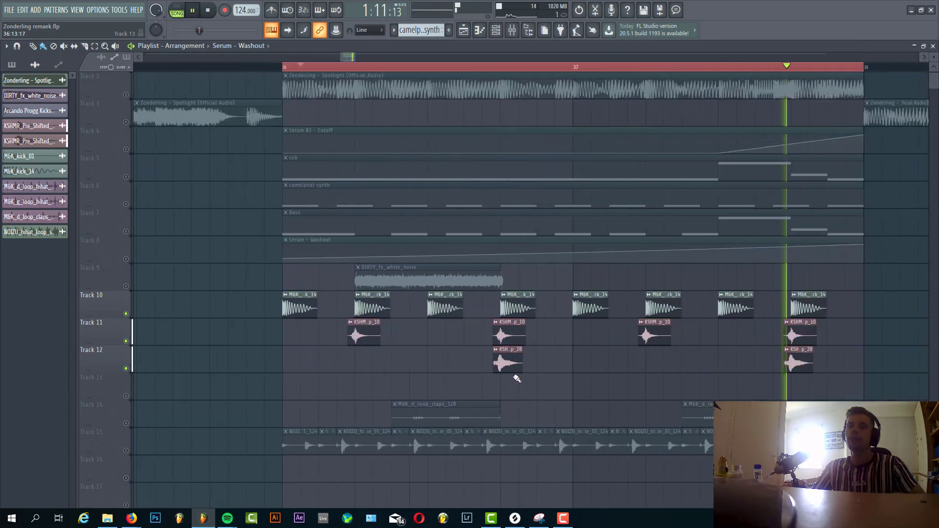
scroll(517, 378, "up", 1)
Step: Unmute the hi-hat shuffle loop on Track 15 and the clap loop on Track 14 during playback
left_click(125, 451)
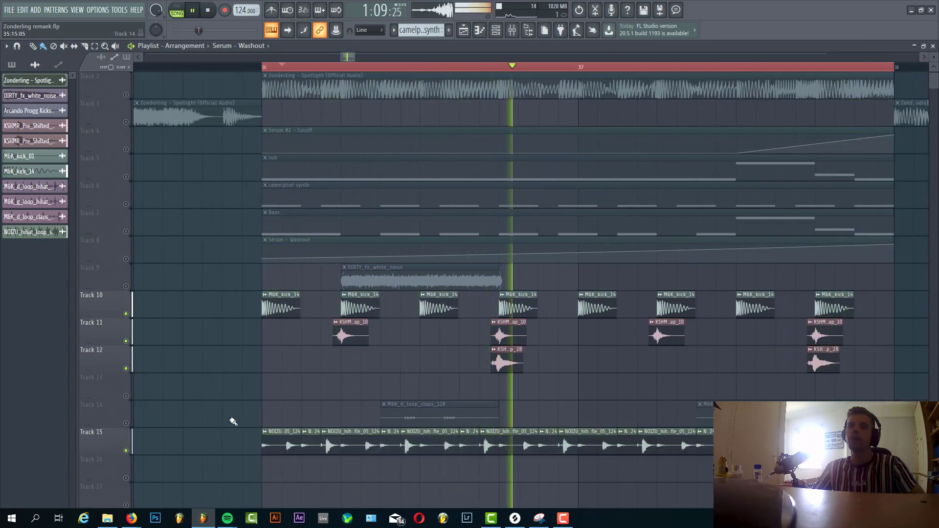
scroll(232, 421, "down", 1)
scroll(392, 469, "down", 3)
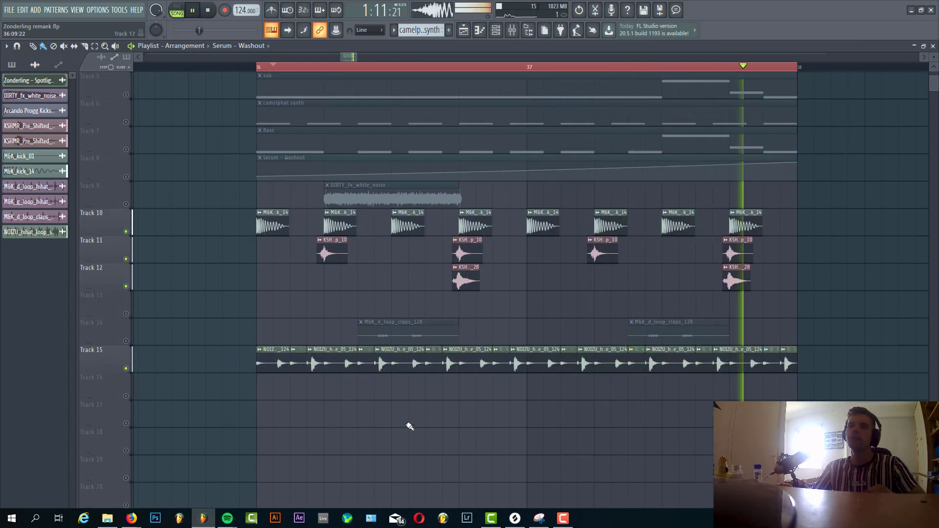
left_click(126, 342)
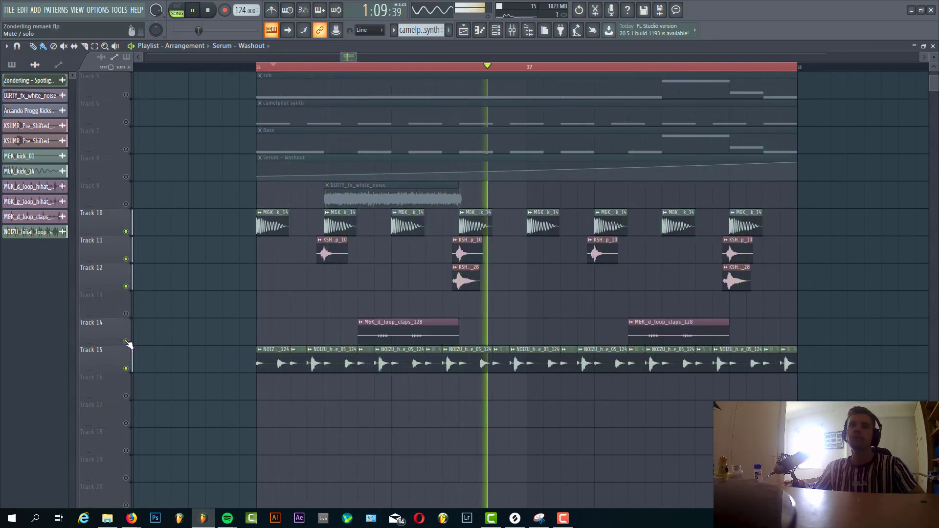
scroll(675, 319, "up", 1)
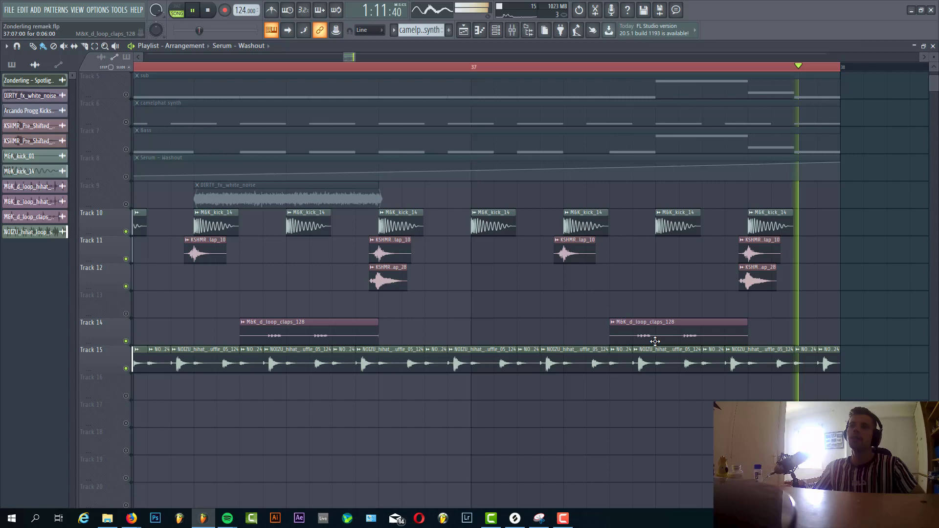
scroll(655, 341, "down", 3)
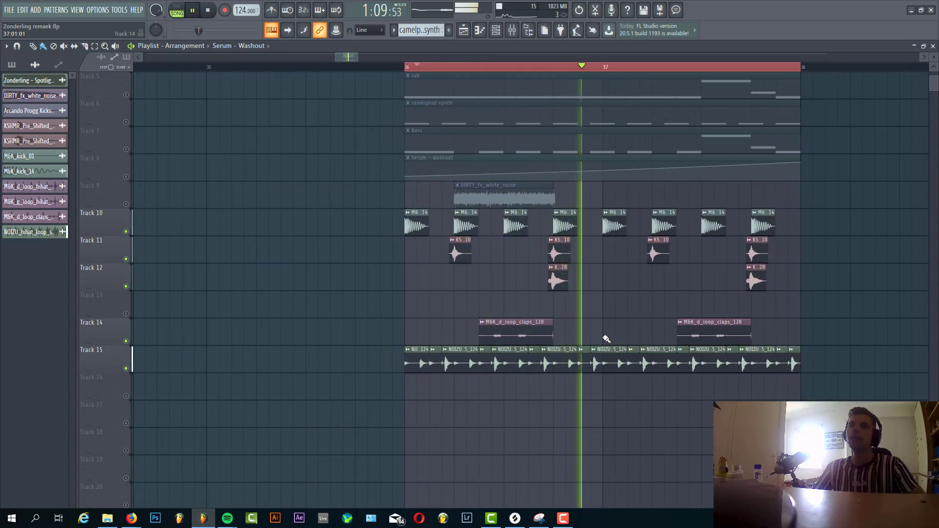
Step: Unmute the white noise effect on Track 9, listen to the full drum groove, and stop playback
left_click(125, 205)
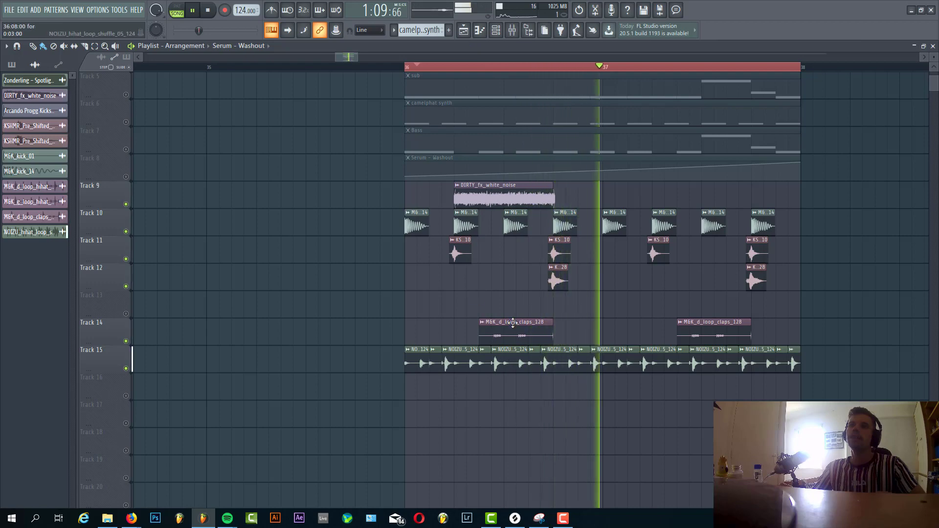
scroll(507, 335, "up", 3)
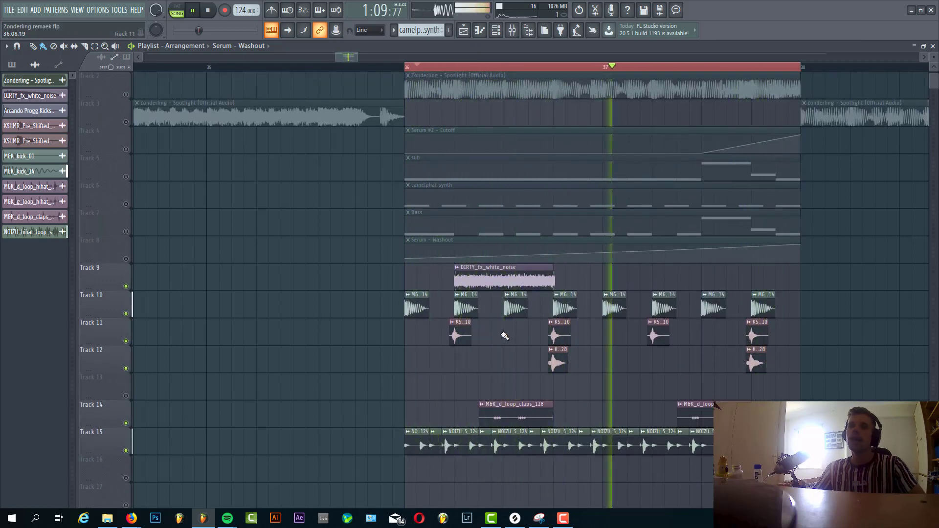
key("space")
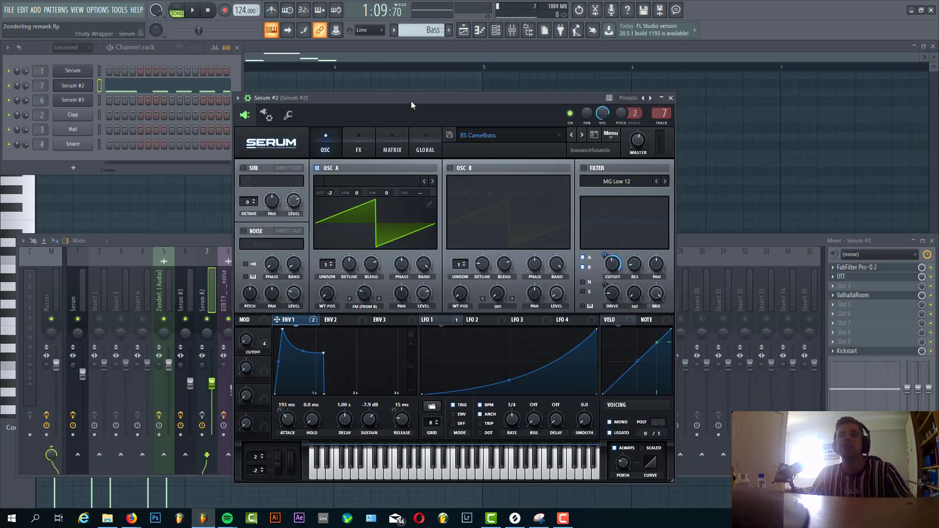
Step: Reposition the Serum #2 window and play the Bass pattern with oscillator A's octave set to -2
left_click_drag(411, 101, 359, 100)
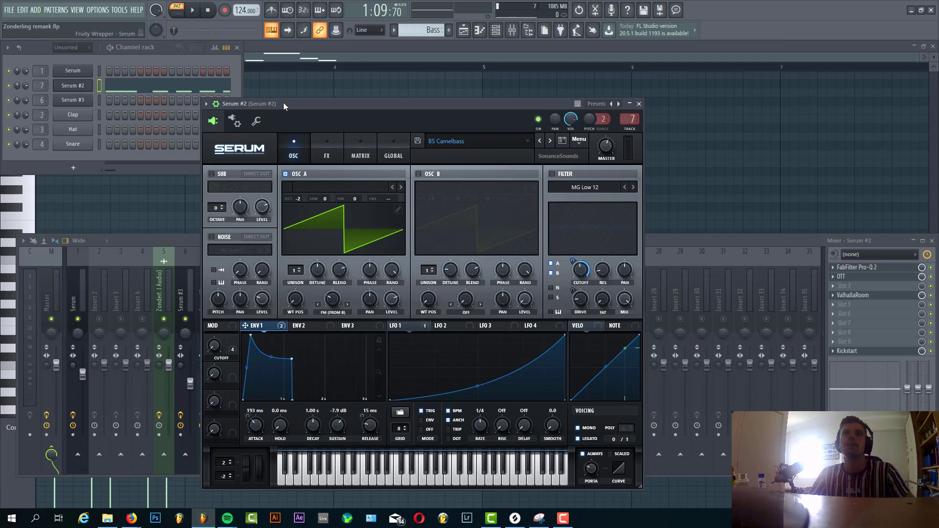
left_click_drag(283, 102, 316, 81)
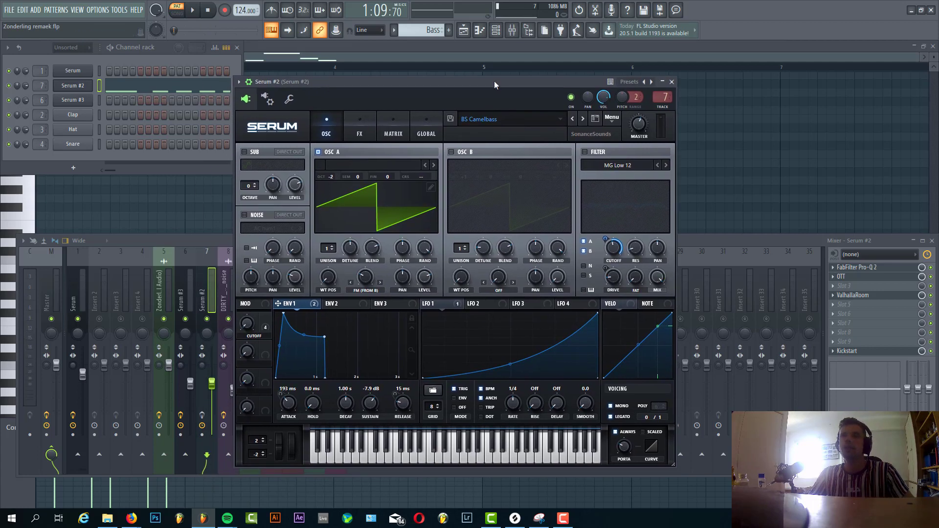
left_click_drag(494, 85, 522, 78)
key("space")
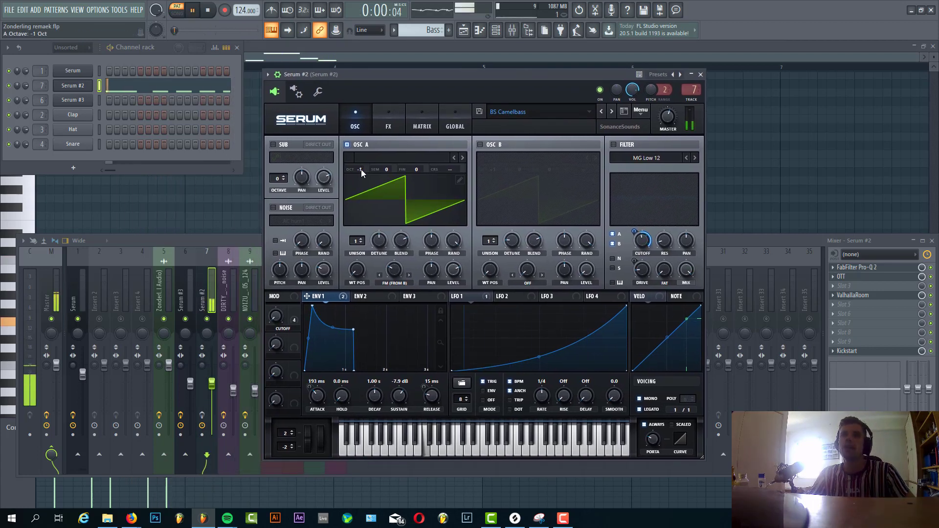
scroll(361, 169, "up", 1)
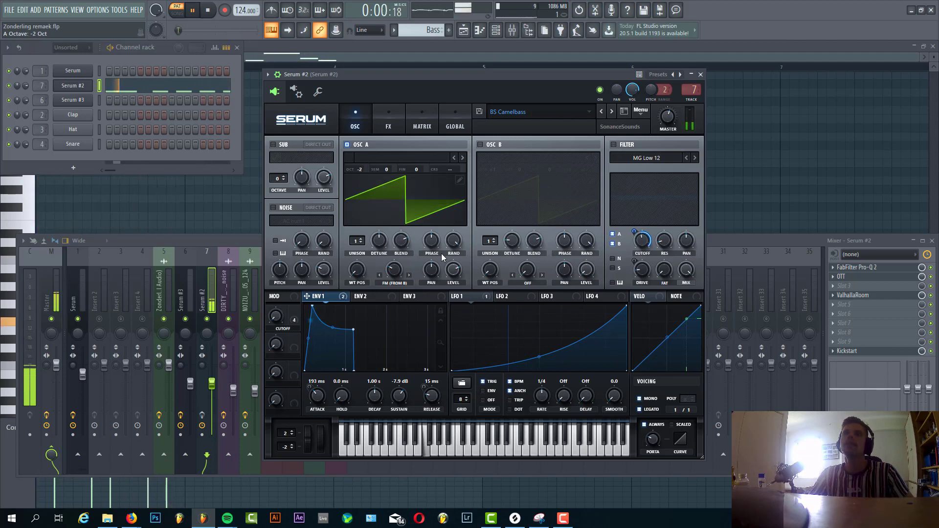
Step: Turn on oscillator B, hear it alone with oscillator A off, and turn oscillator A back on
left_click(479, 144)
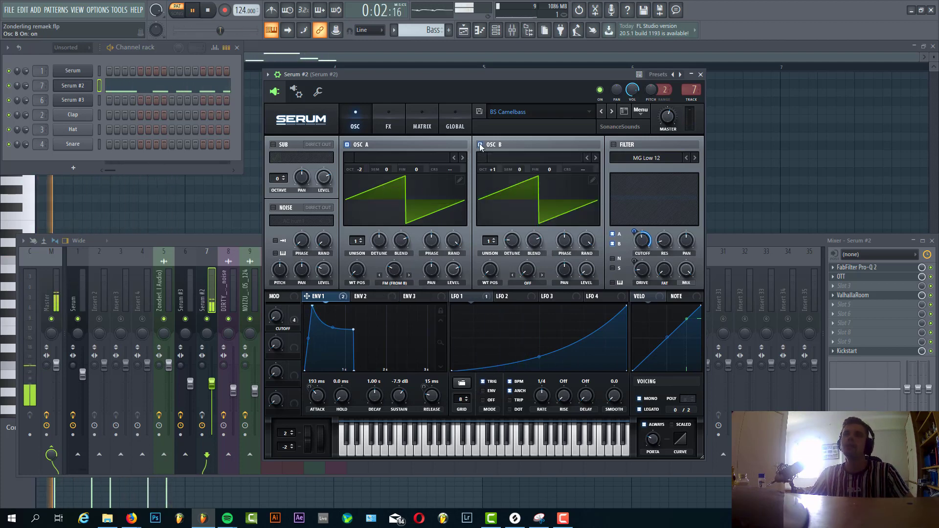
left_click(347, 145)
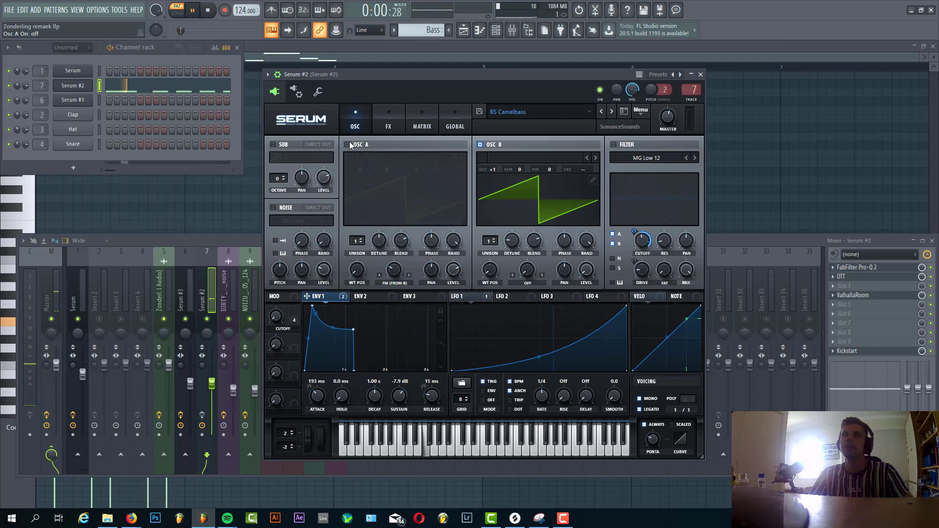
left_click(347, 145)
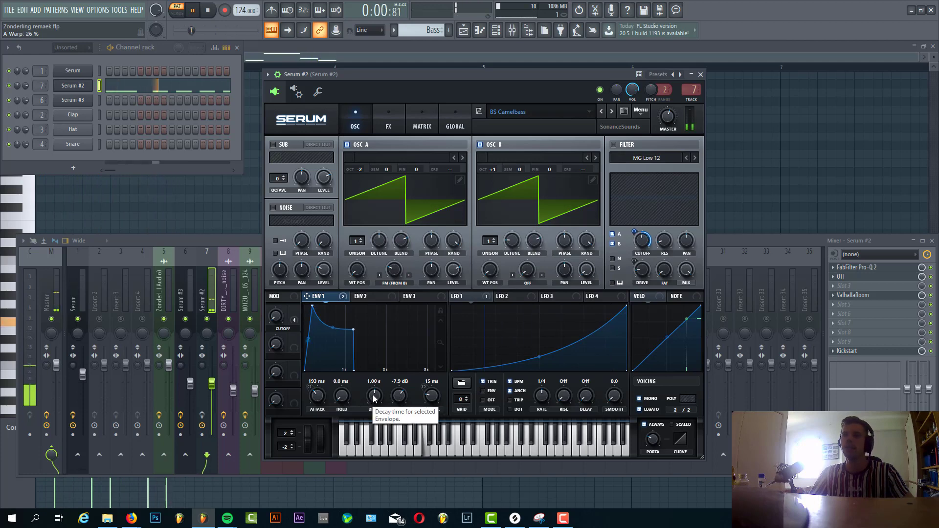
Step: Turn on the MG Low 12 filter in Serum #2 and play the Bass pattern
left_click(614, 144)
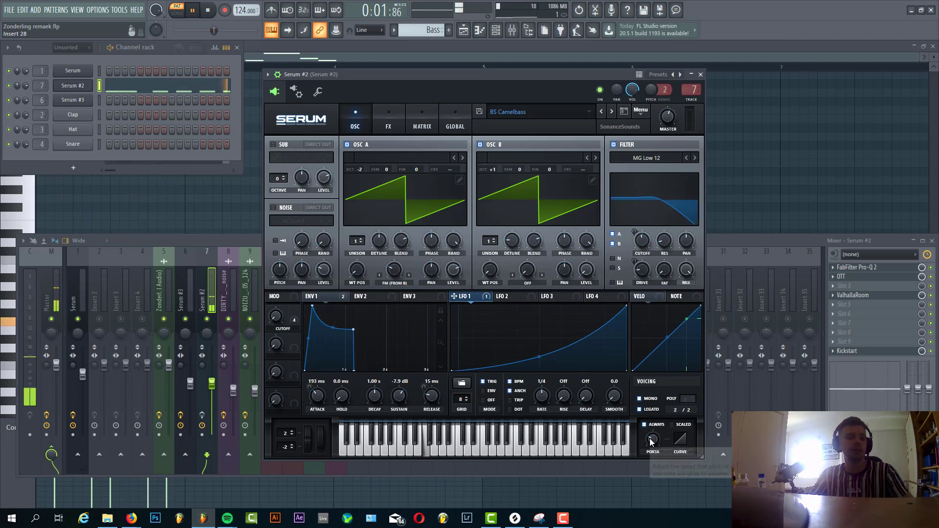
key("space")
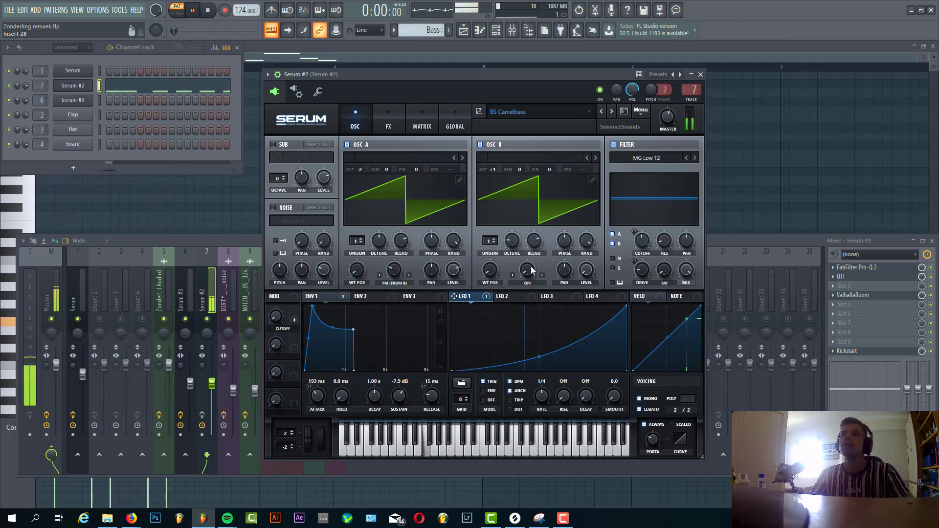
Step: In the Serum #2 effects, hear the bass with the Tube distortion drive at 0%, and set the drive to 76%
left_click(387, 128)
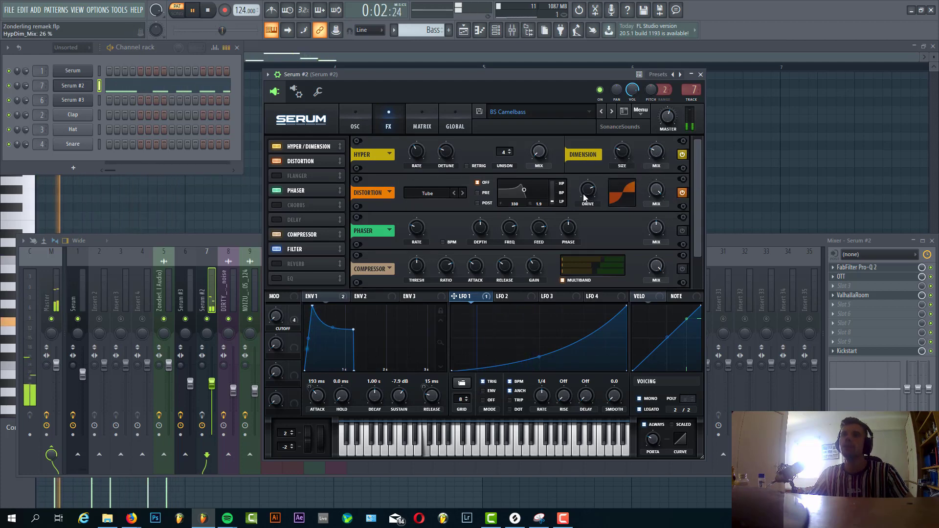
left_click_drag(585, 191, 562, 217)
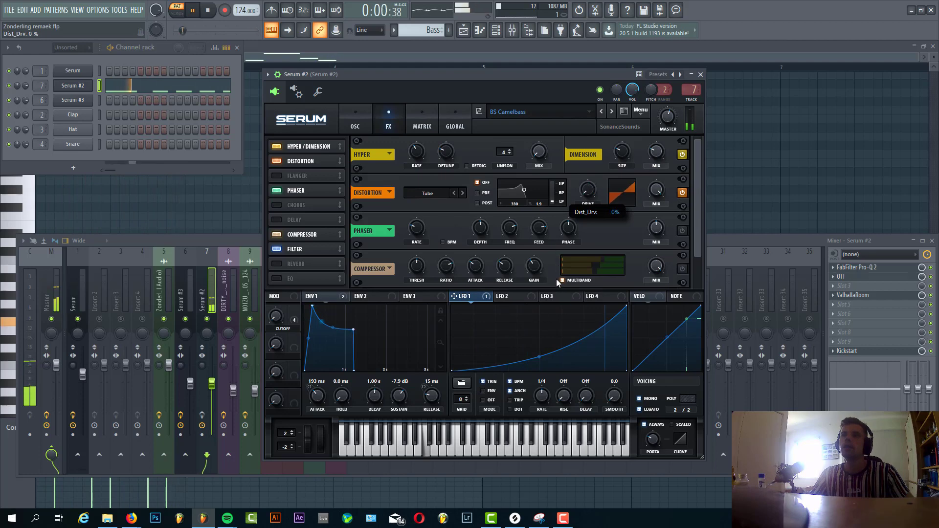
left_click_drag(571, 185, 572, 175)
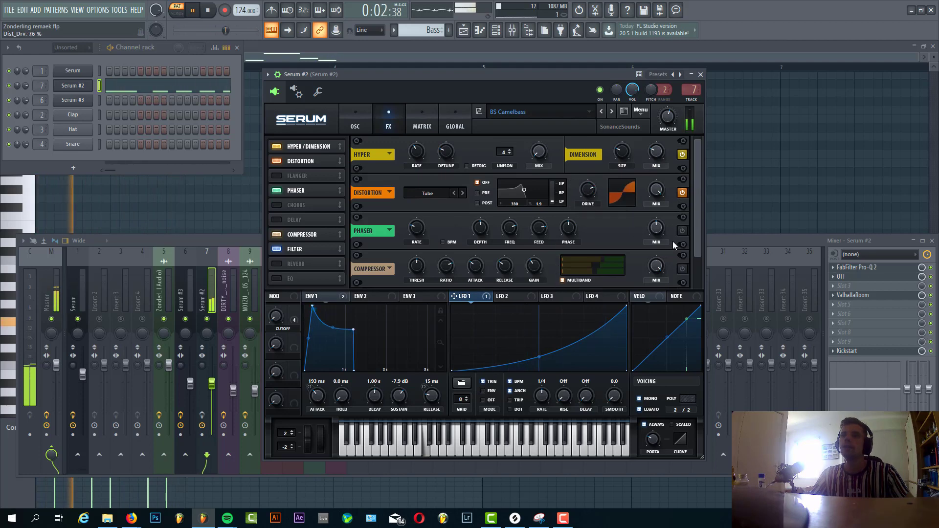
Step: Switch on the phaser, multiband compressor and MG Low 24 filter effects in Serum #2 while the bass plays
left_click(682, 231)
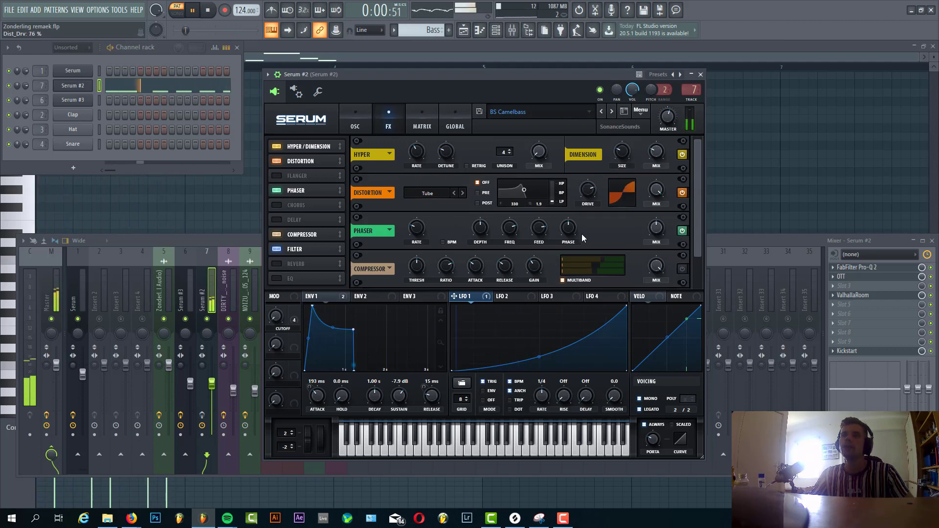
scroll(563, 220, "down", 1)
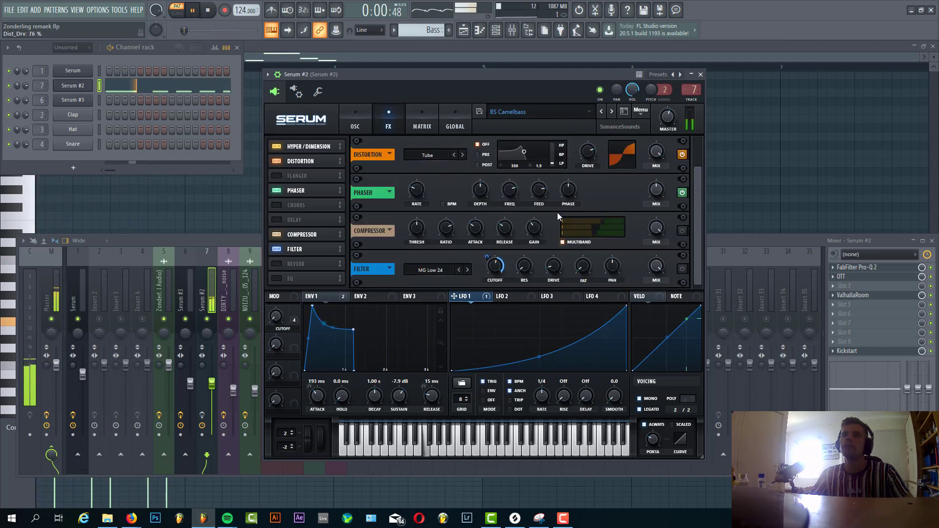
left_click(682, 230)
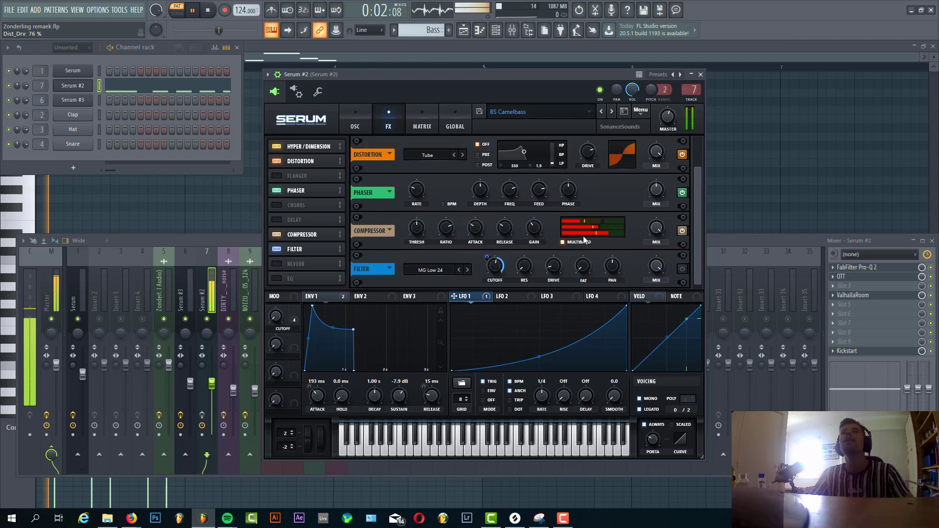
mouse_move(582, 225)
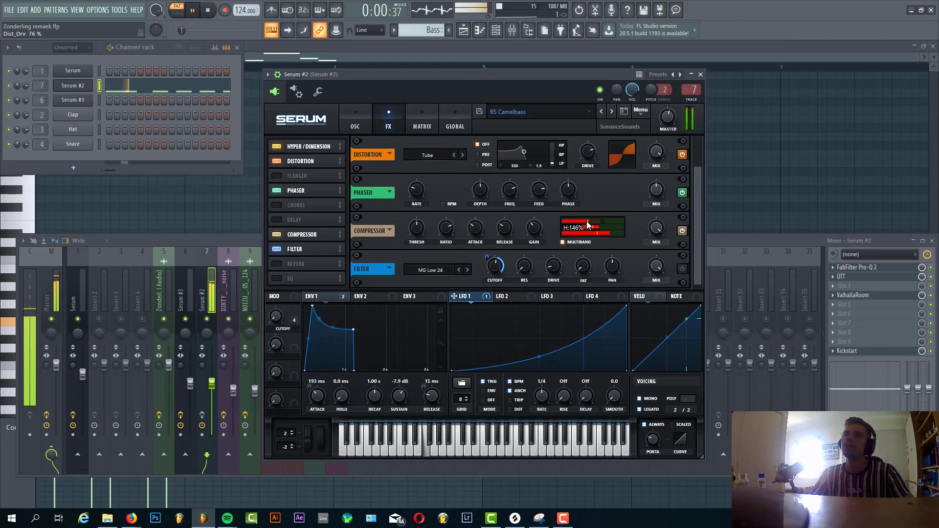
mouse_move(535, 234)
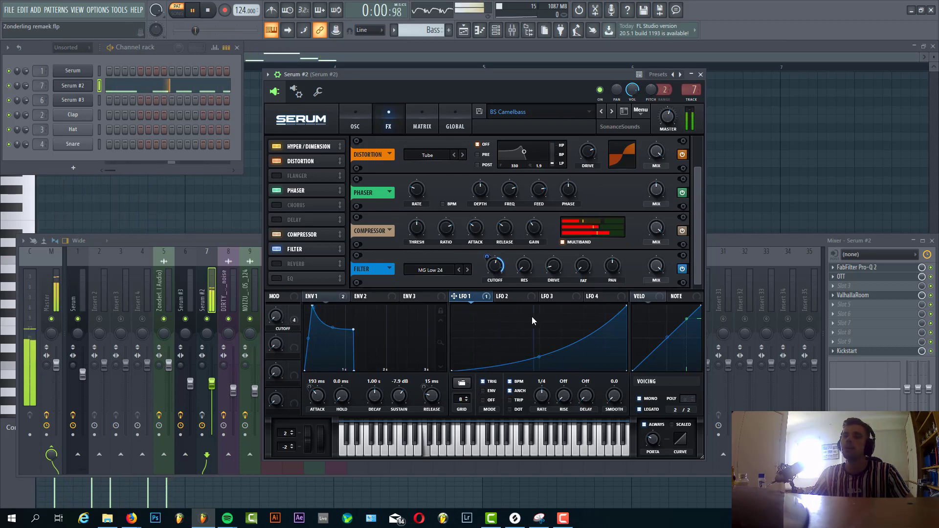
Step: Open FabFilter Pro-Q 2 on the Serum #2 mixer track and examine its low-cut curve
left_click(721, 257)
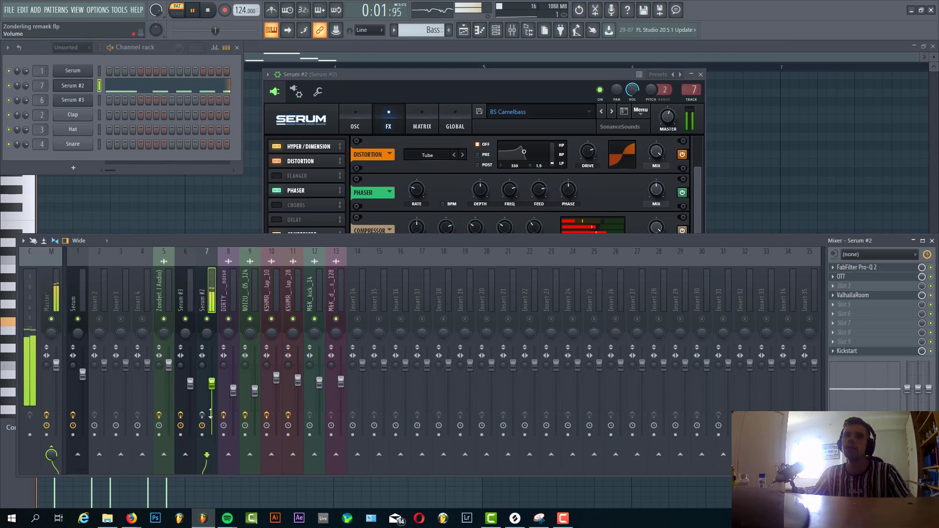
left_click(909, 269)
left_click_drag(242, 91, 310, 94)
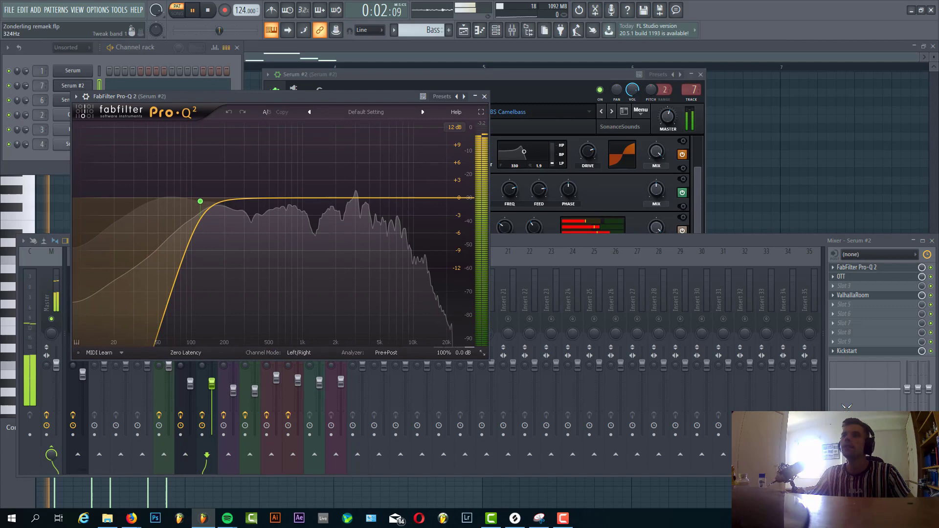
Step: Open the OTT compressor on the Serum #2 mixer track and reposition its window to view the settings
left_click(846, 407)
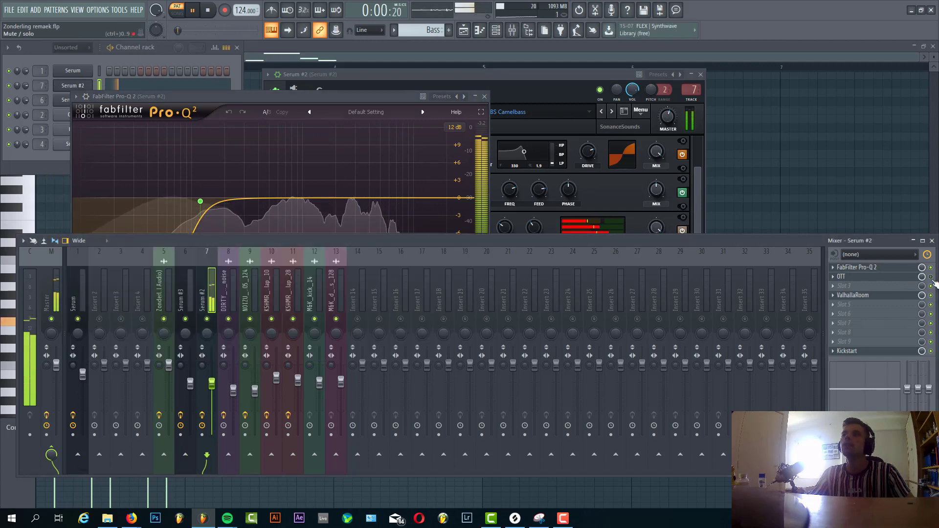
left_click(909, 277)
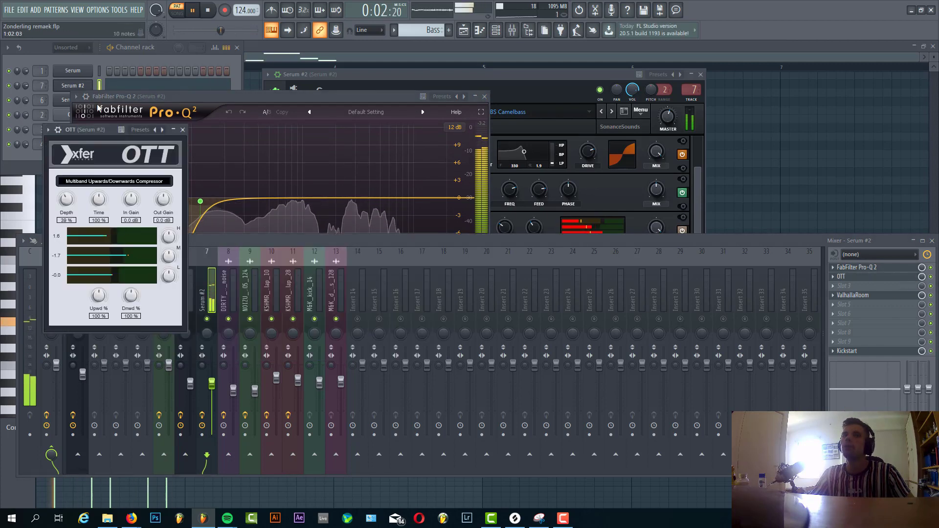
left_click_drag(99, 127, 579, 150)
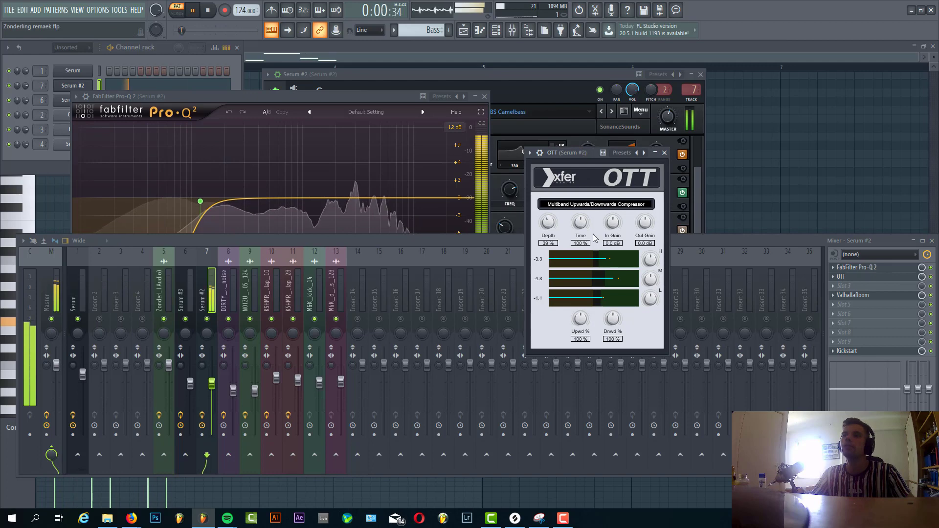
Step: Open the ValhallaRoom reverb and Kickstart sidechain on the Serum #2 mixer track and view their settings
left_click(878, 296)
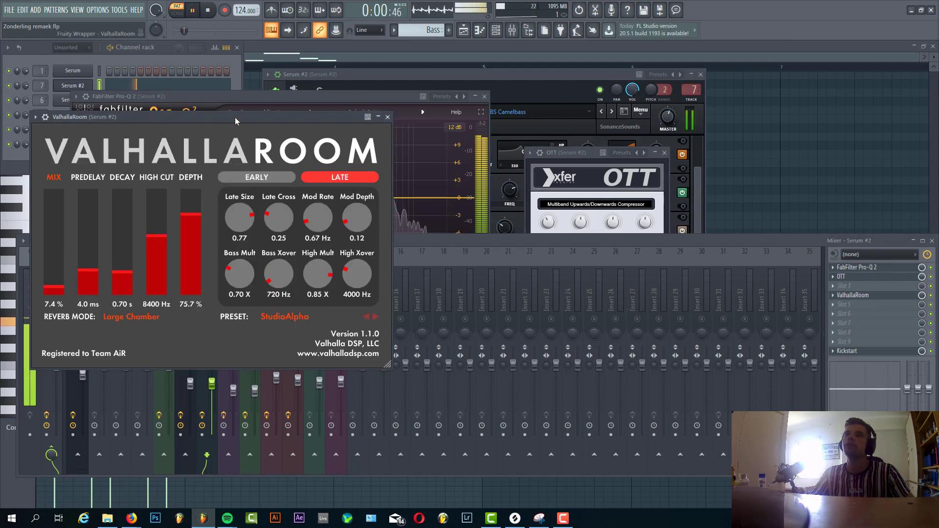
left_click_drag(234, 116, 429, 140)
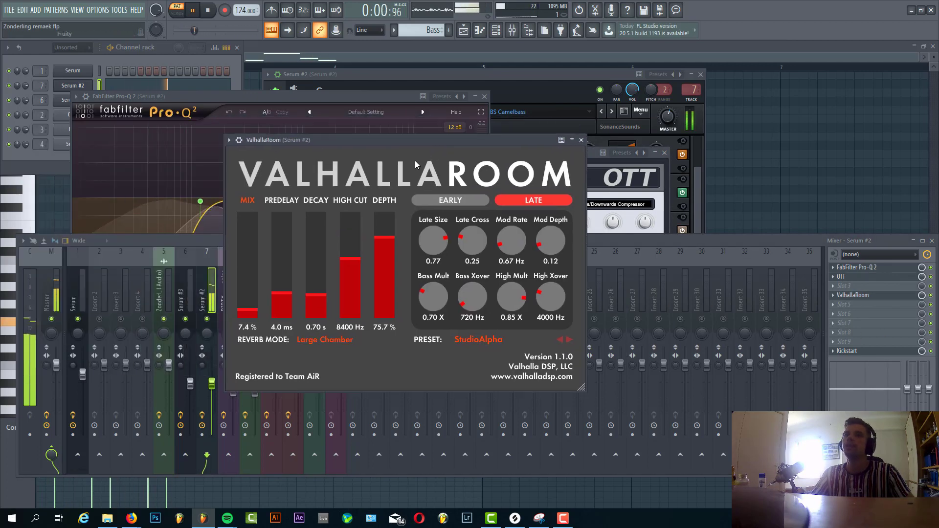
left_click(838, 351)
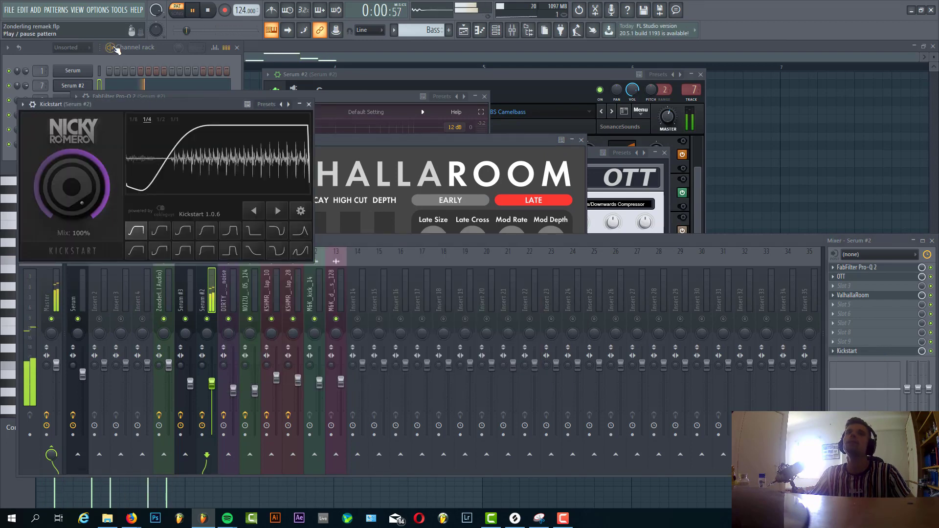
Step: Return to the Serum #2 window and inspect the Cutoff macro's assignments on the effects and oscillator pages
left_click(488, 75)
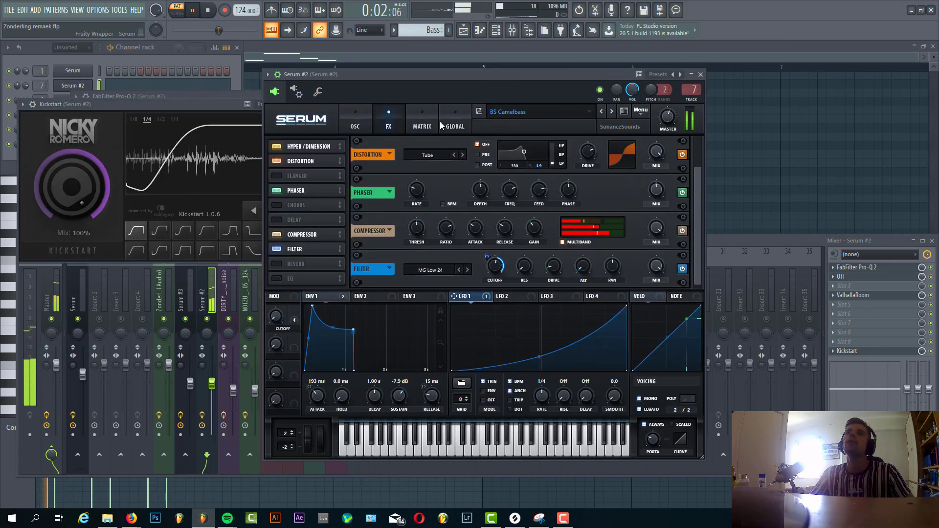
right_click(295, 320)
key("Escape")
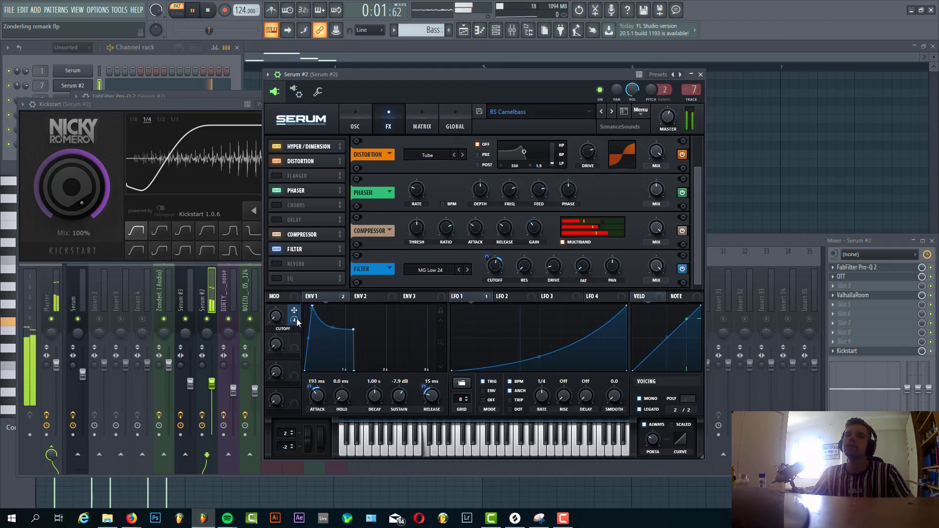
right_click(296, 321)
key("Escape")
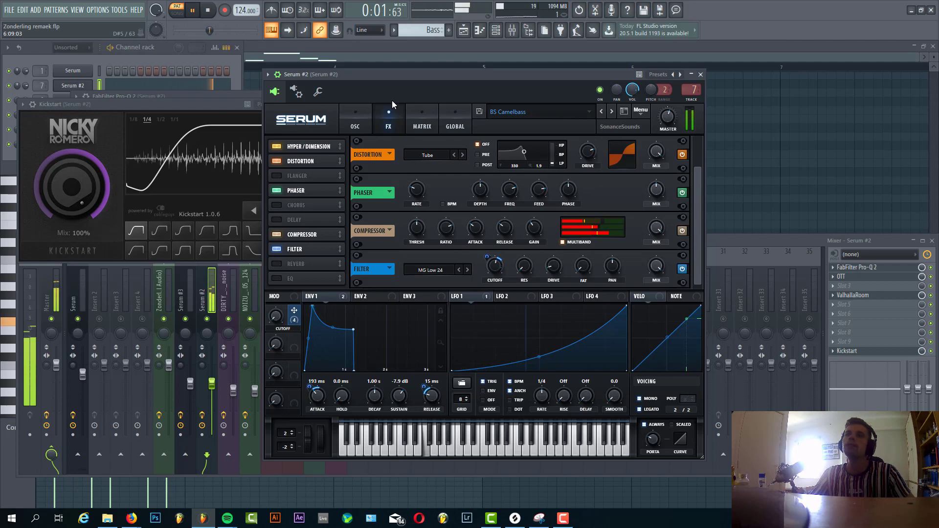
left_click(357, 115)
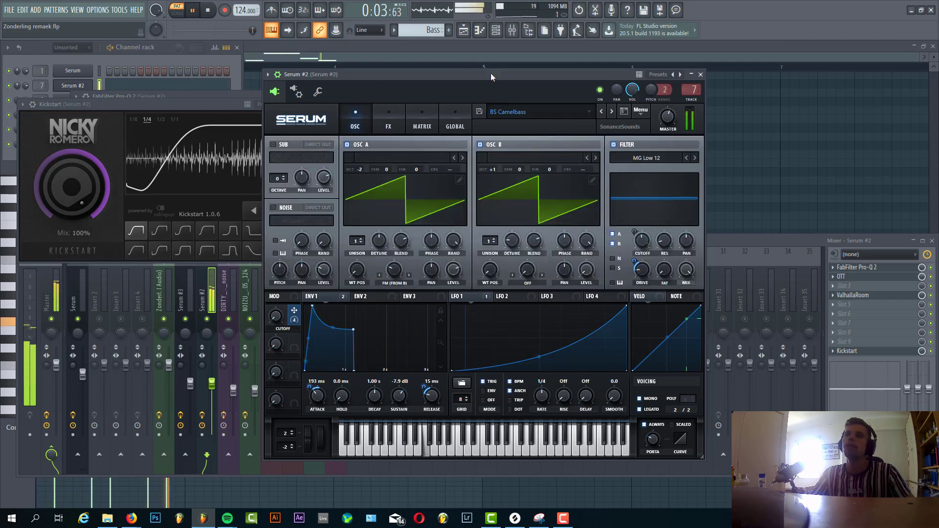
Step: Play the arrangement in song mode and examine the Serum #2 cutoff automation above the Bass clip
key("F5")
key("l")
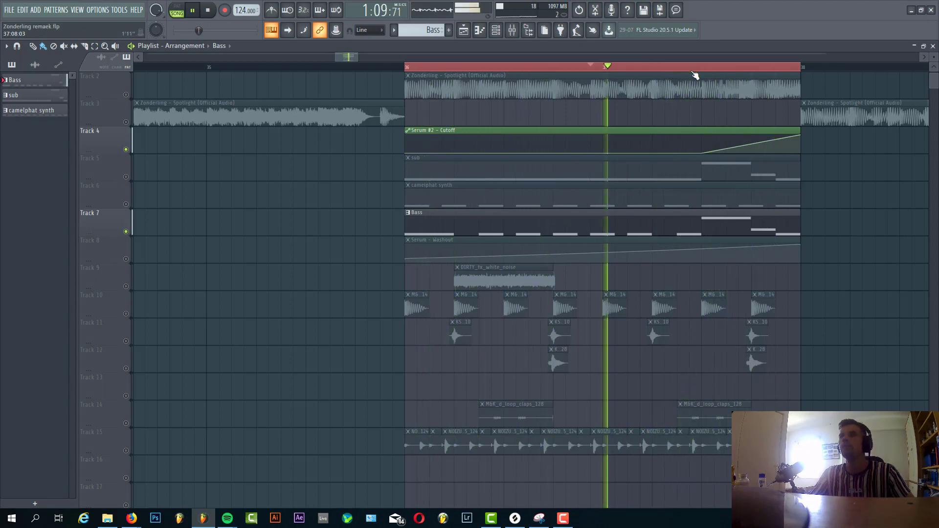
scroll(357, 210, "down", 1)
scroll(620, 239, "down", 2)
scroll(691, 230, "up", 4)
scroll(692, 230, "down", 2)
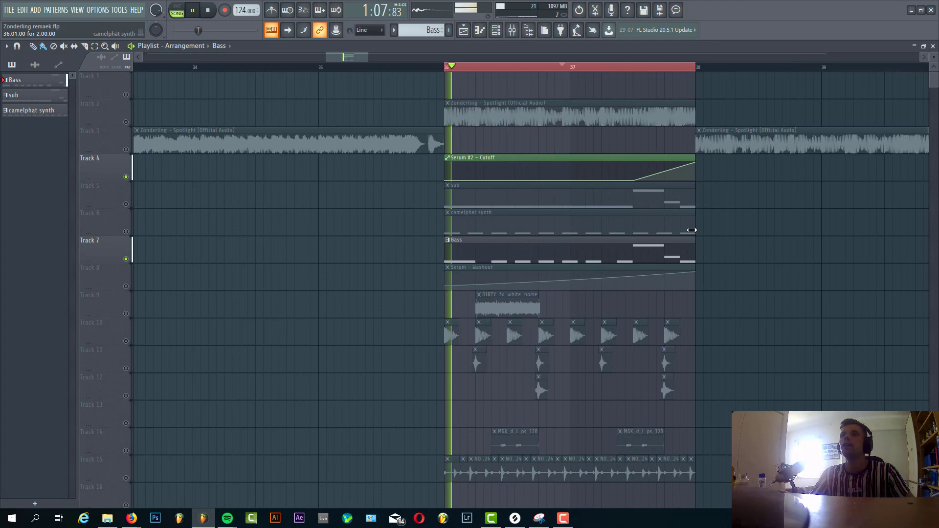
scroll(478, 247, "up", 2)
scroll(480, 245, "down", 1)
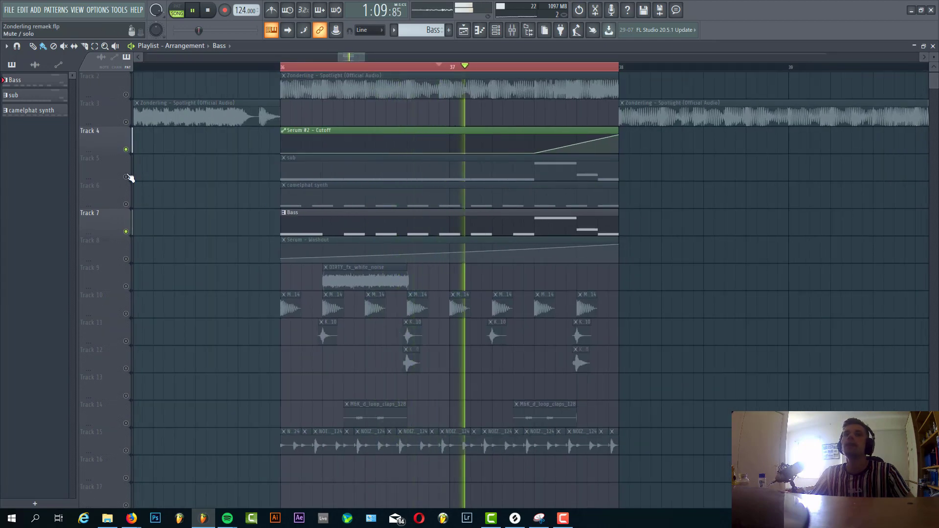
Step: Unmute the sub on Track 5, then open its notes and the BS Analog sub patch in Serum #3
left_click(127, 177)
double_click(365, 168)
key("F6")
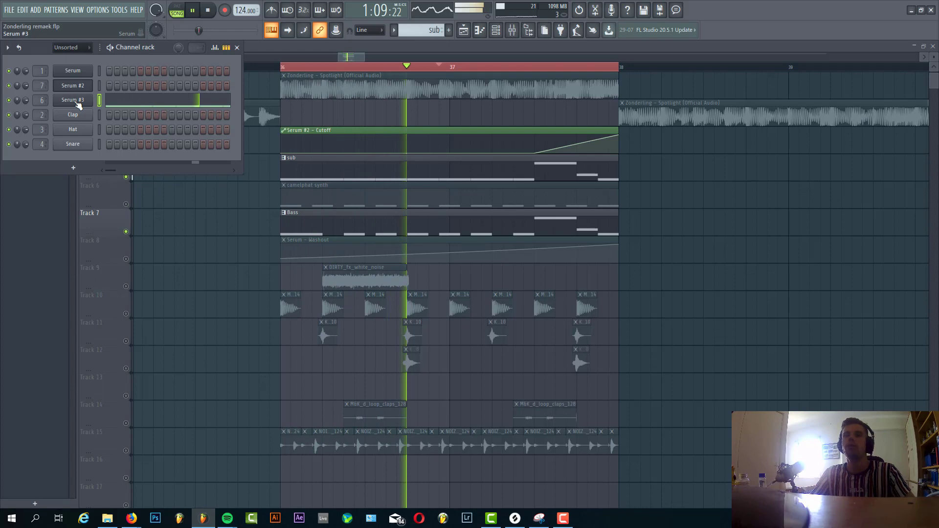
left_click(236, 99)
left_click_drag(256, 146, 409, 109)
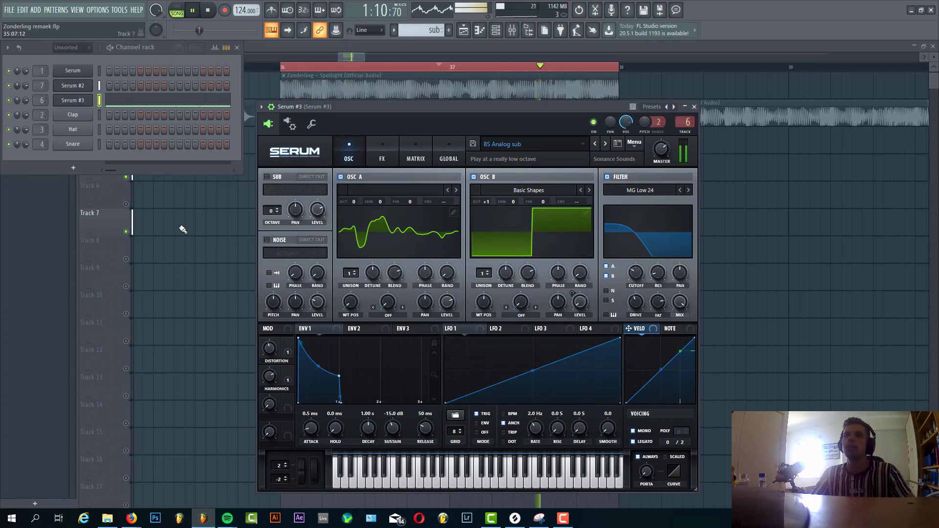
Step: Isolate the camelphat synth on Track 6 together with the Serum washout automation on Track 8 in the playlist
key("F12")
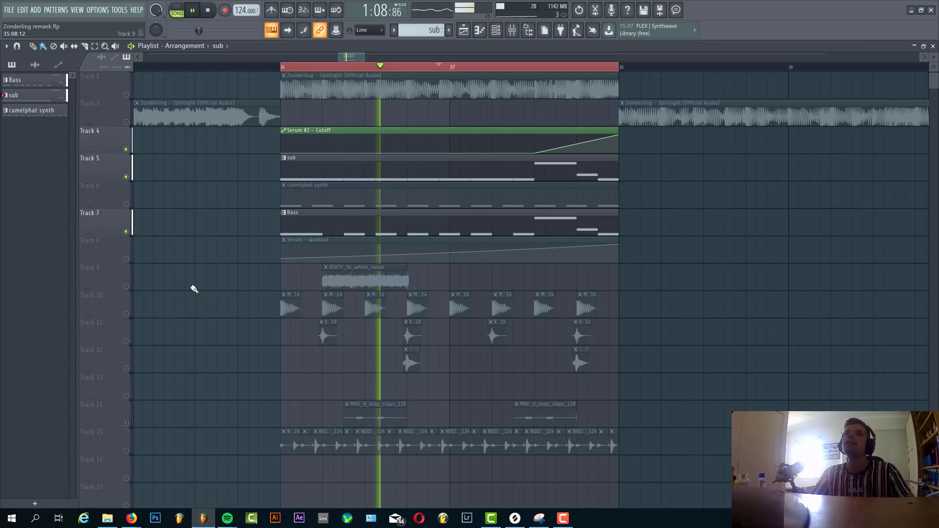
left_click(128, 203)
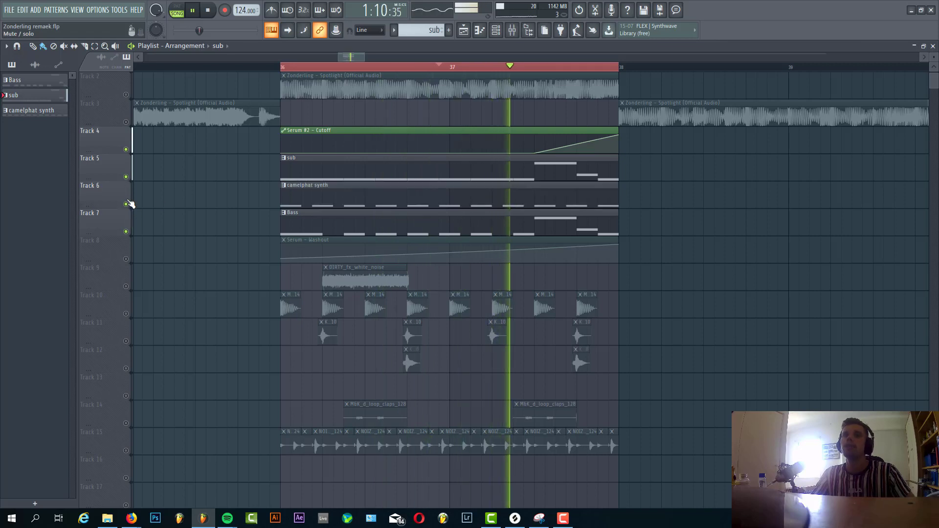
right_click(127, 259)
left_click(127, 203)
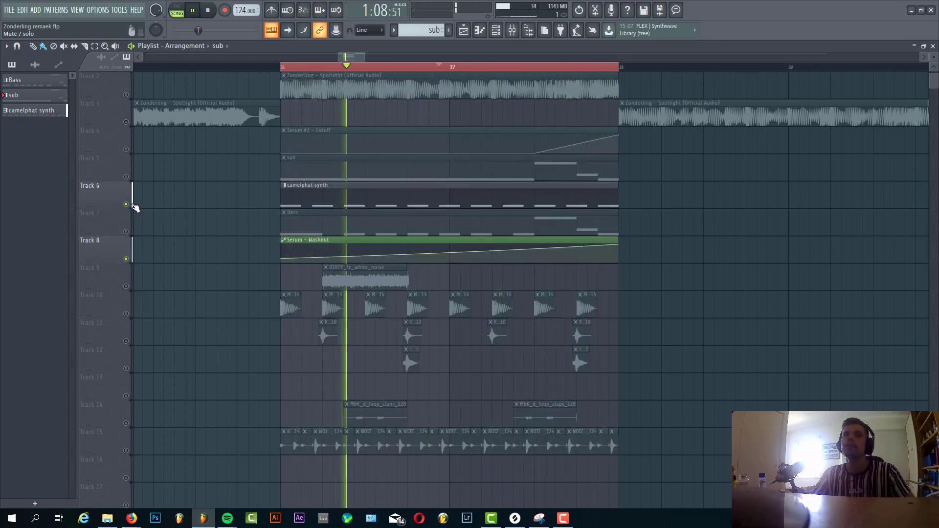
Step: View the camelphat synth's notes and examine the LD Camelarp patch's oscillators, washout macro and full effects chain in Serum
double_click(365, 202)
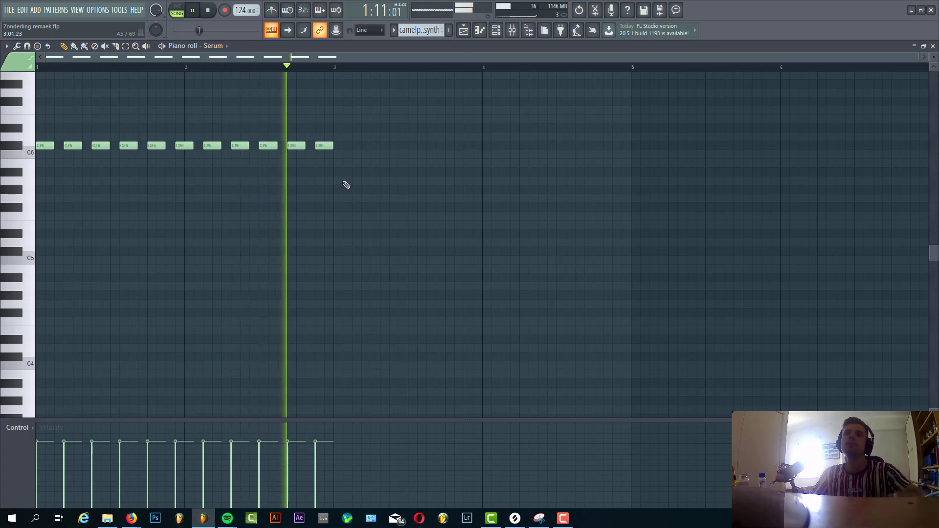
key("F7")
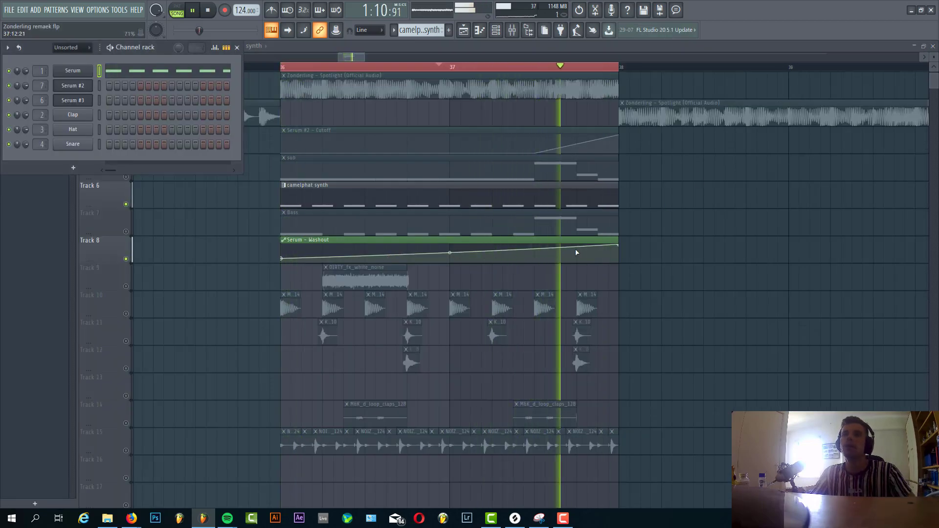
left_click(73, 71)
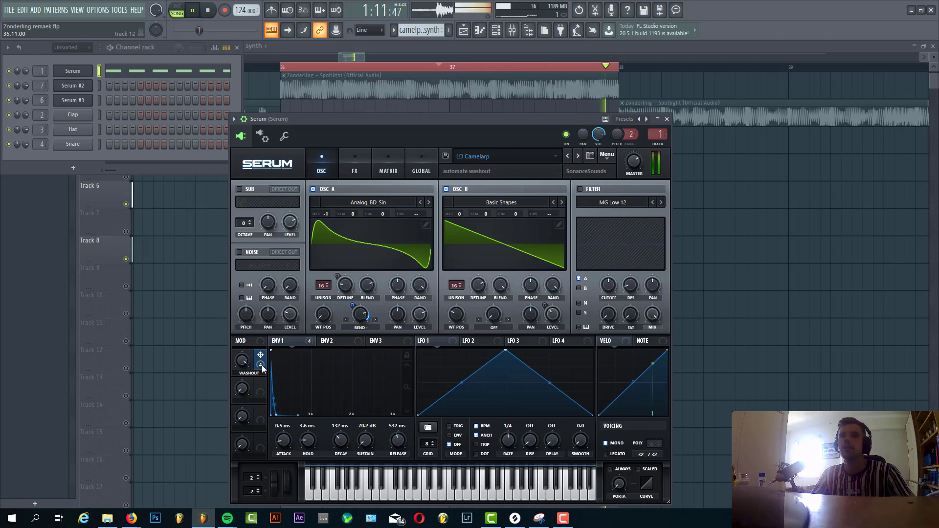
left_click(365, 166)
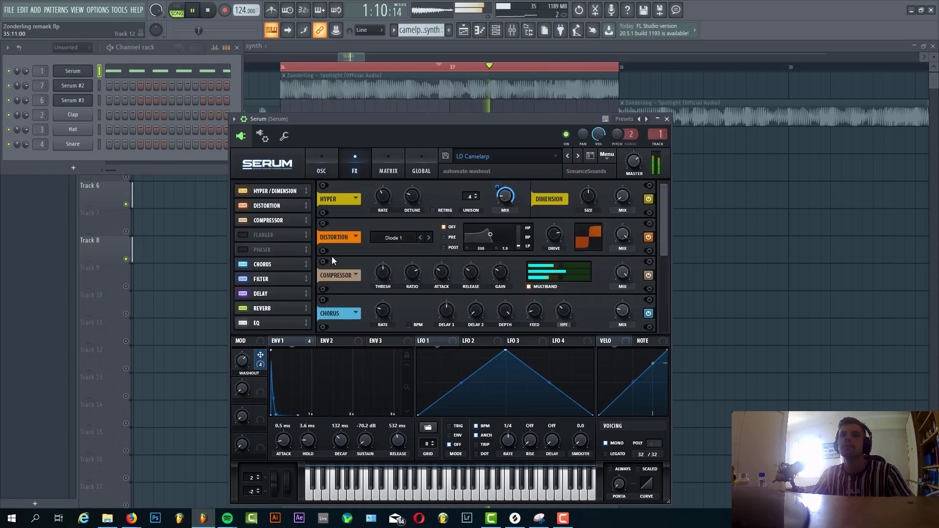
left_click_drag(661, 244, 667, 309)
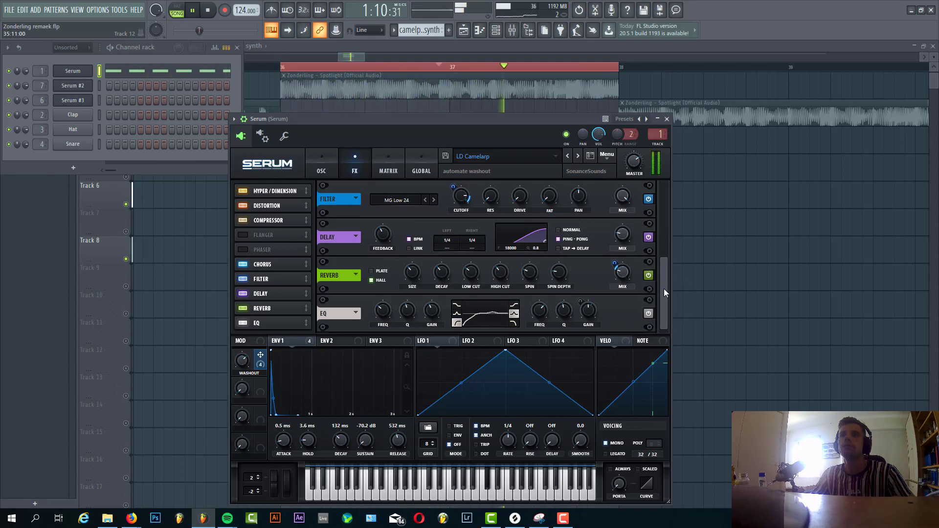
Step: Switch off oscillator B and bypass the effects in the LD Camelarp patch, and bring up the mixer behind it
left_click_drag(664, 293, 667, 243)
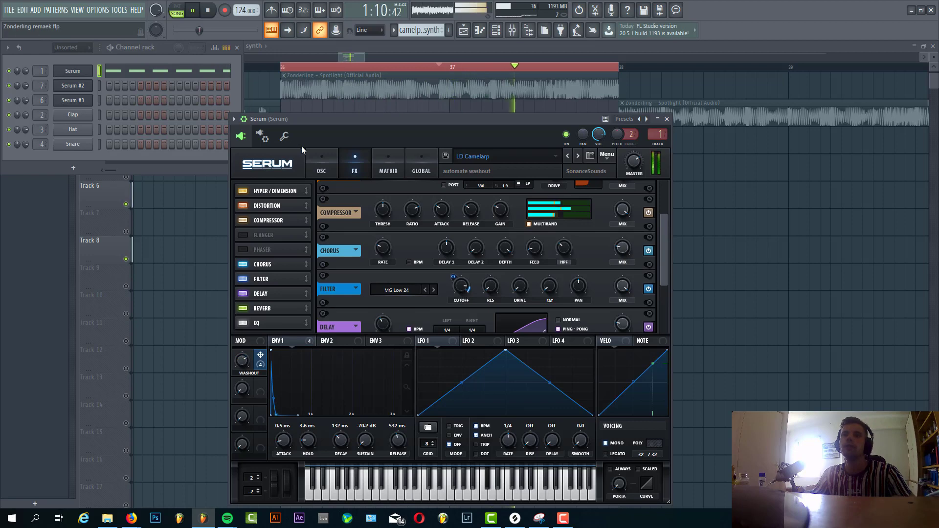
left_click(321, 164)
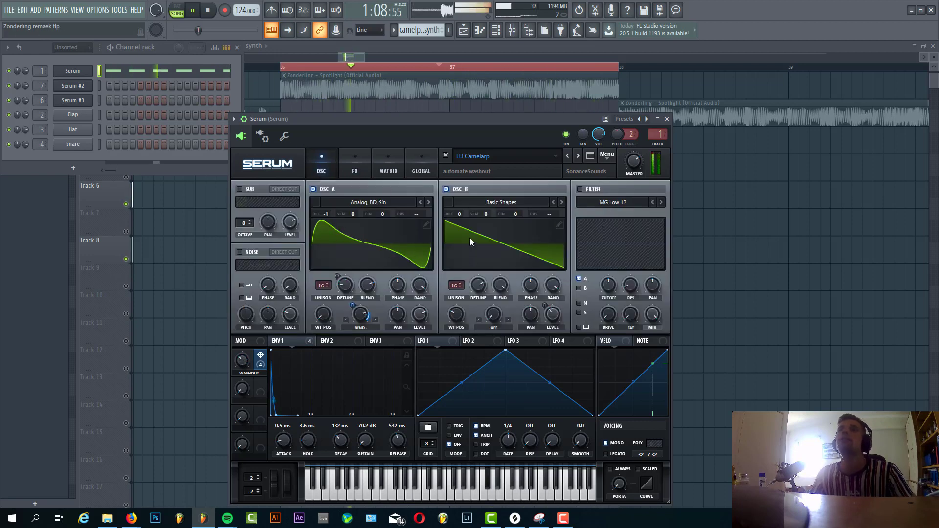
left_click(447, 189)
left_click(355, 166)
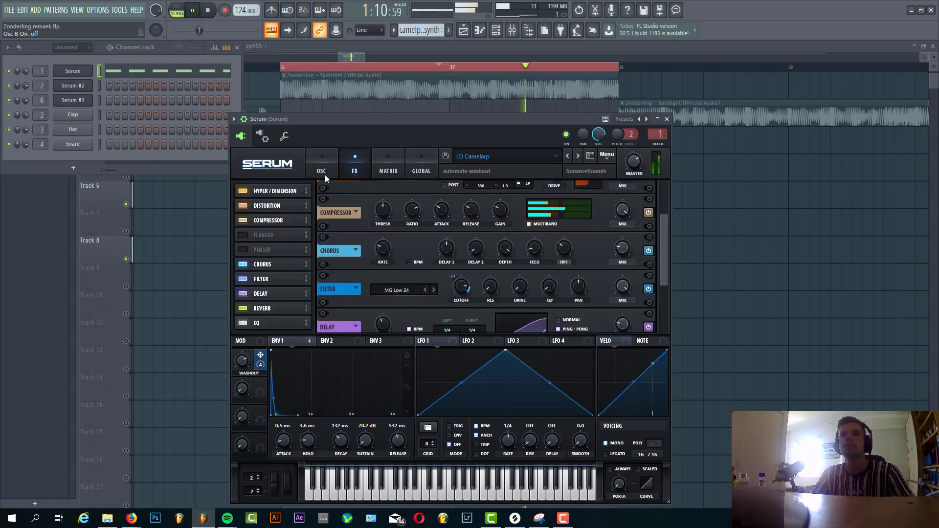
left_click_drag(666, 262, 666, 319)
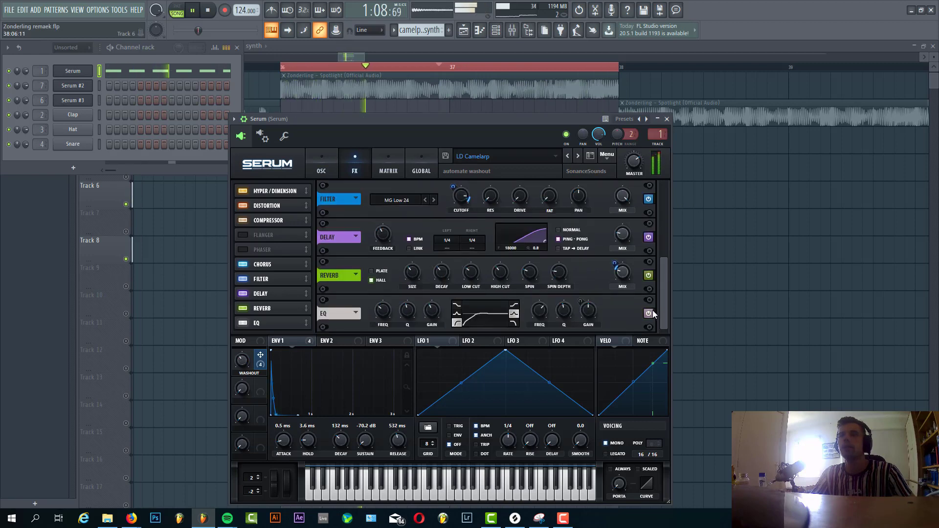
scroll(659, 246, "up", 2)
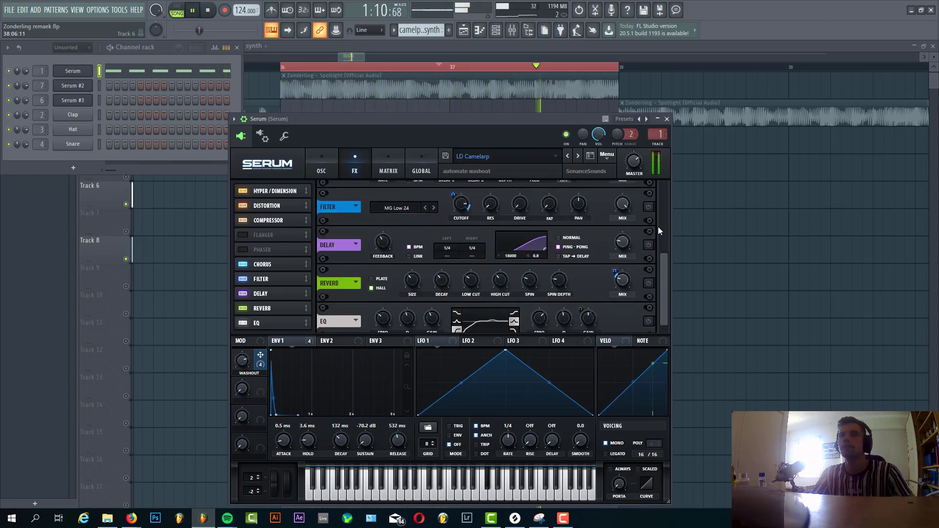
key("F9")
left_click_drag(416, 118, 436, 101)
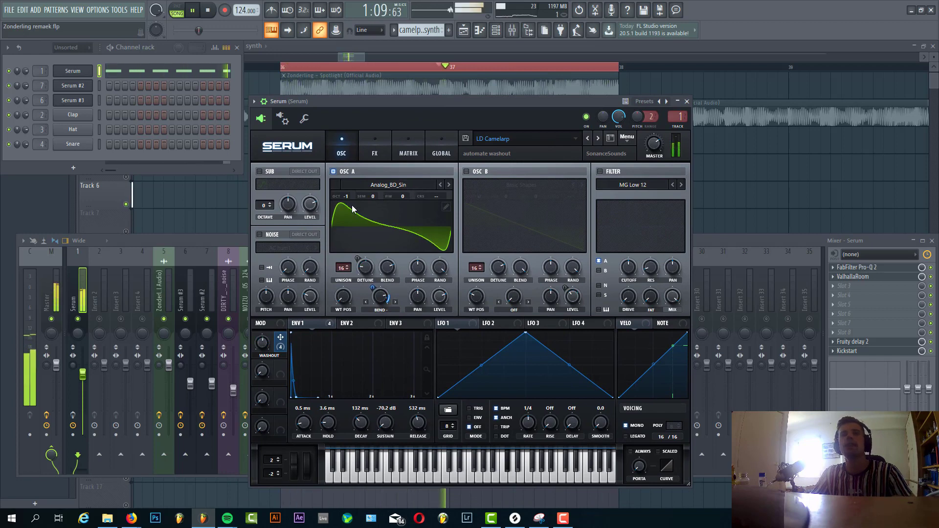
Step: Check oscillator A's warp amount and switch oscillator B back on
mouse_move(379, 307)
left_mouse_down()
mouse_move(364, 387)
mouse_move(365, 336)
mouse_move(362, 359)
mouse_move(388, 283)
mouse_move(382, 297)
left_mouse_up()
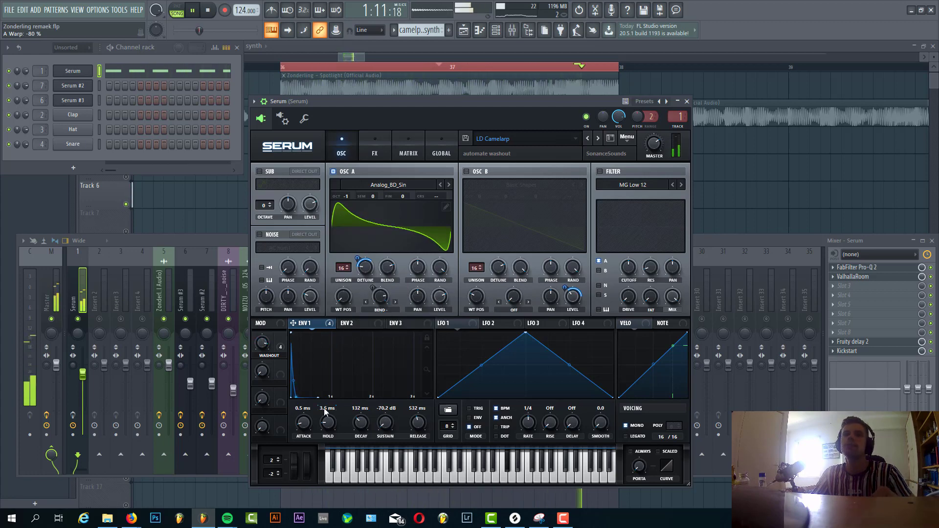
left_click(466, 171)
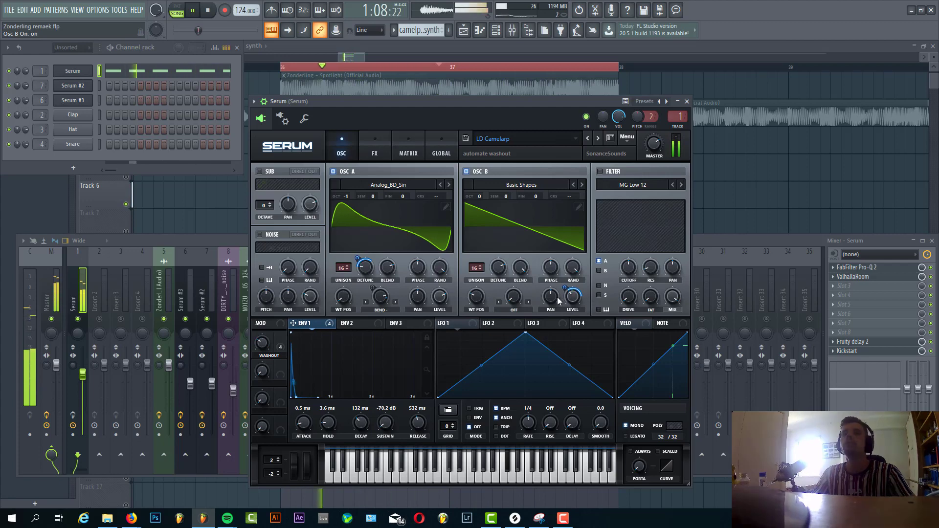
Step: Check the Hyper and Dimension mix amounts and re-enable the patch's distortion and compressor
left_click(375, 149)
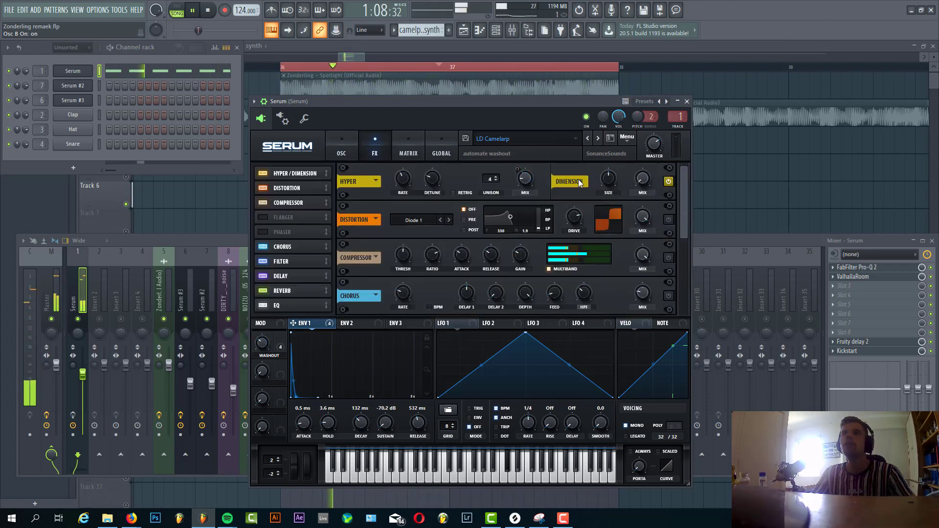
left_click(645, 184)
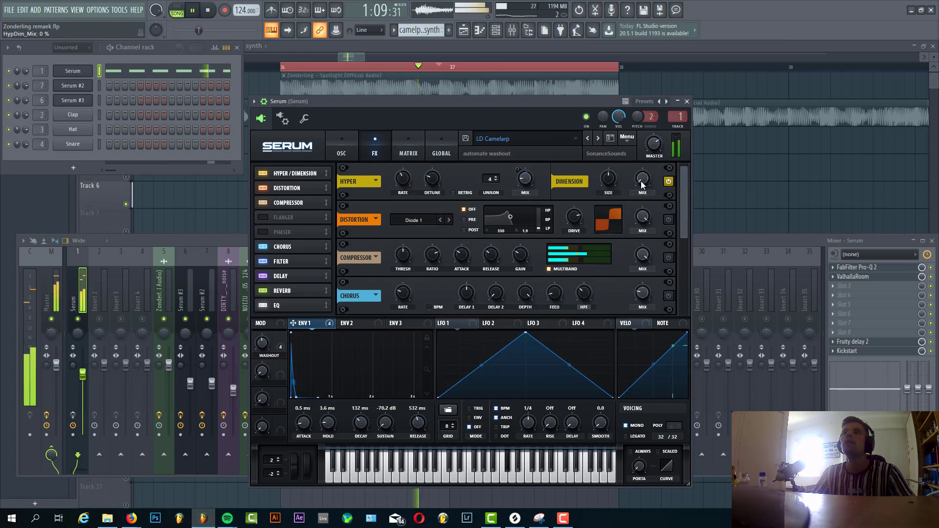
left_click(523, 185)
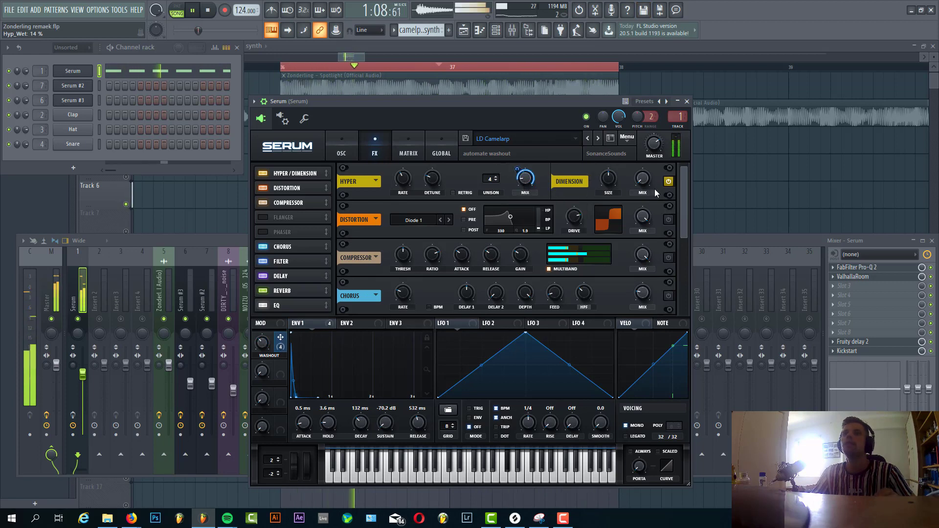
left_click_drag(688, 197, 686, 205)
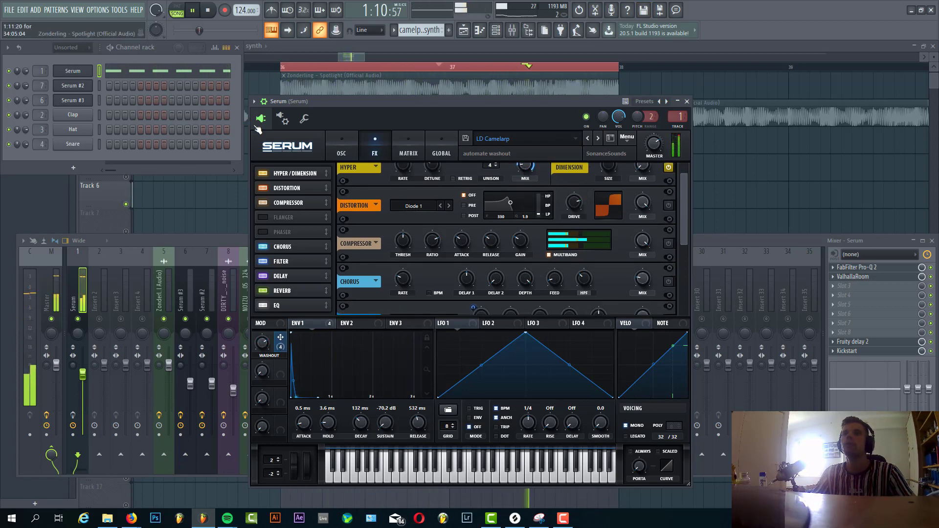
left_click(669, 204)
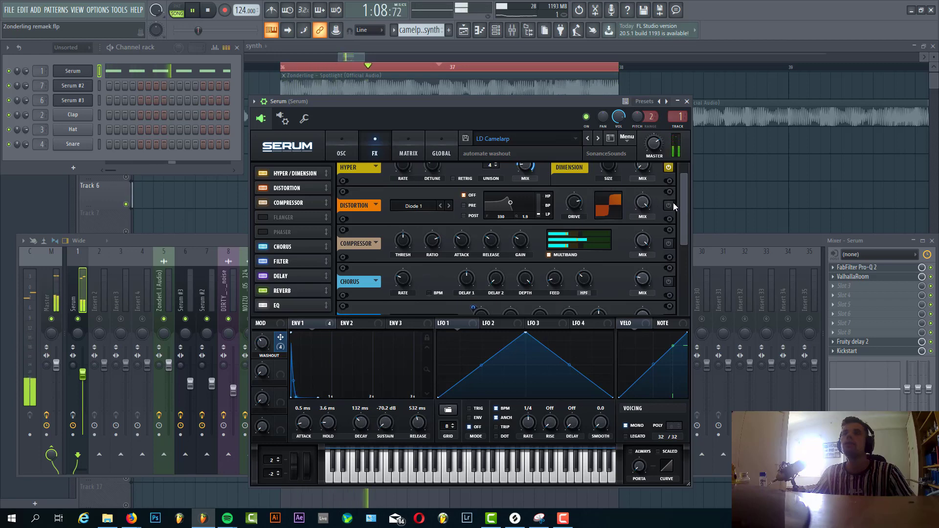
left_click(668, 244)
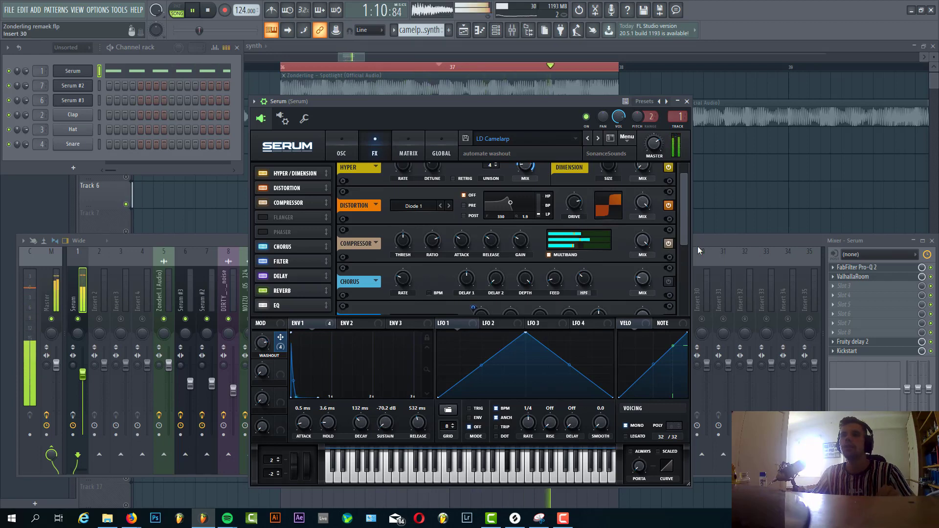
Step: Re-enable the chorus and the MG Low 24 filter in Serum's effects chain
scroll(682, 257, "down", 3)
scroll(667, 245, "up", 3)
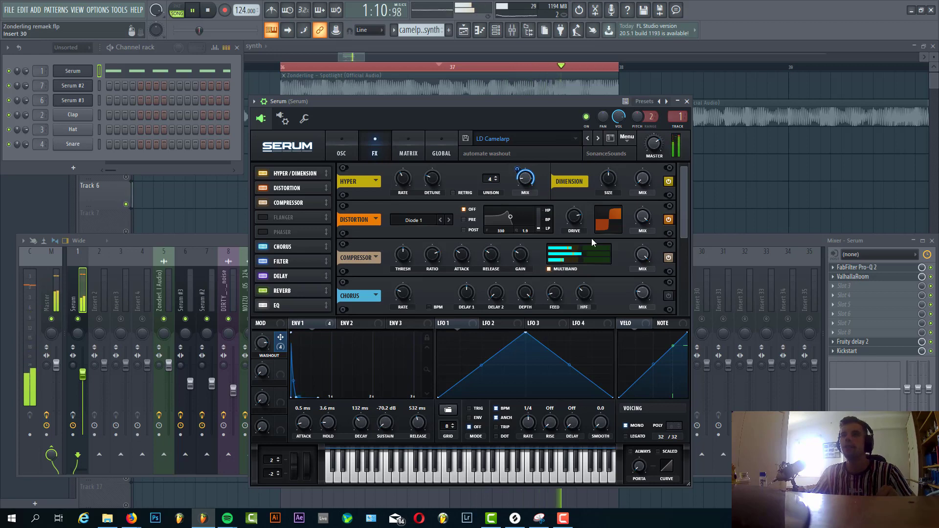
scroll(683, 215, "down", 2)
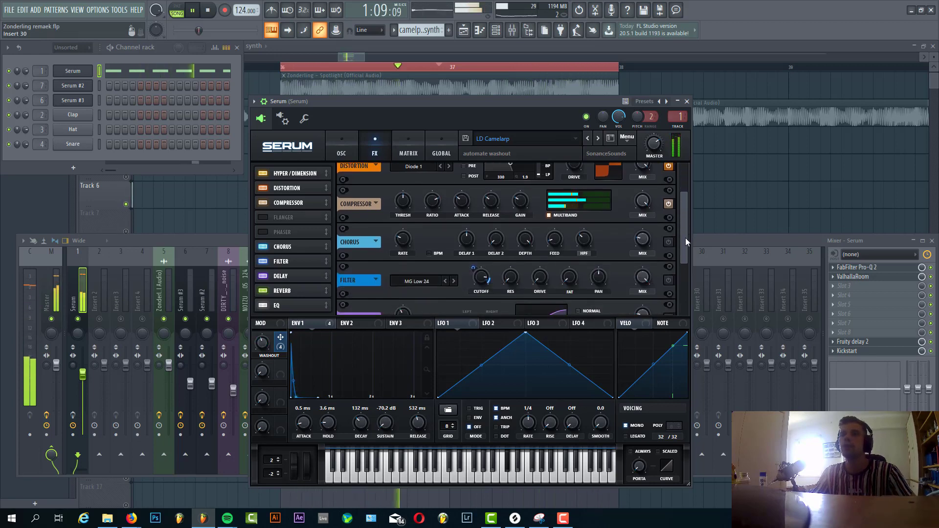
left_click(669, 235)
scroll(685, 239, "down", 2)
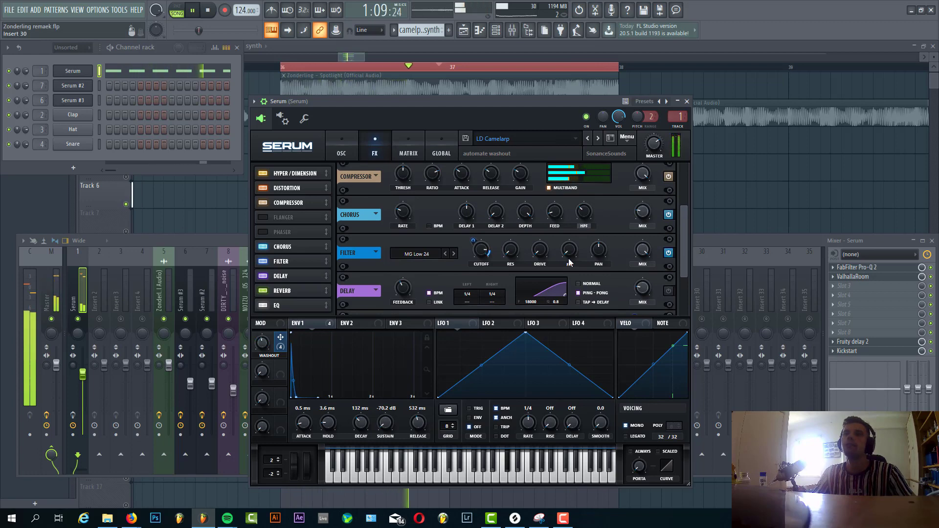
left_click(669, 253)
scroll(682, 258, "down", 1)
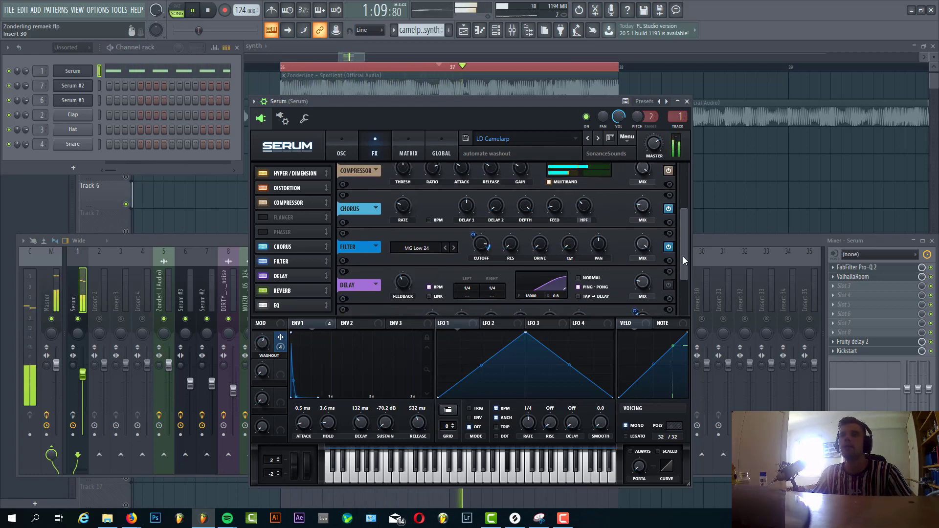
Step: Re-enable the delay, reverb and EQ, checking the reverb mix and the Env 1 modulation on the EQ's high-band gain
scroll(682, 256, "down", 5)
left_click(668, 225)
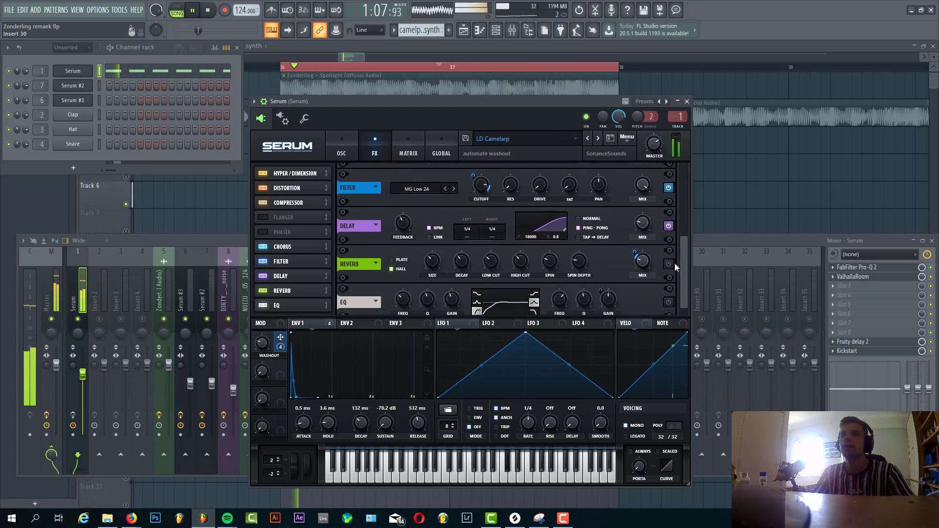
left_click(668, 263)
scroll(680, 284, "down", 1)
scroll(680, 287, "down", 1)
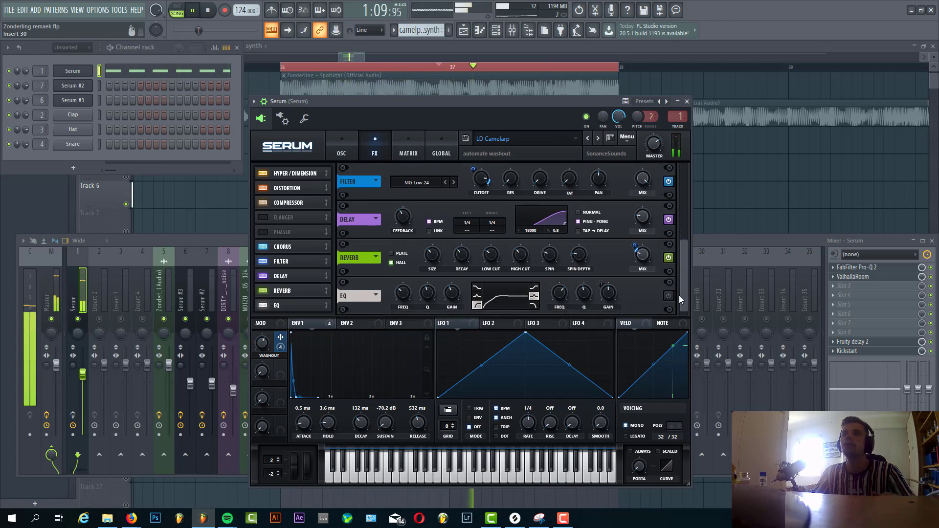
mouse_move(638, 256)
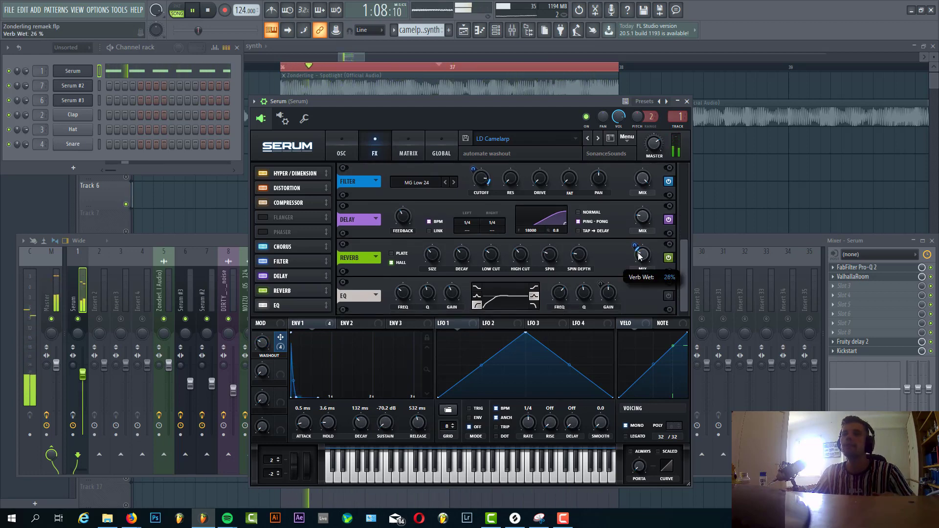
left_click(670, 294)
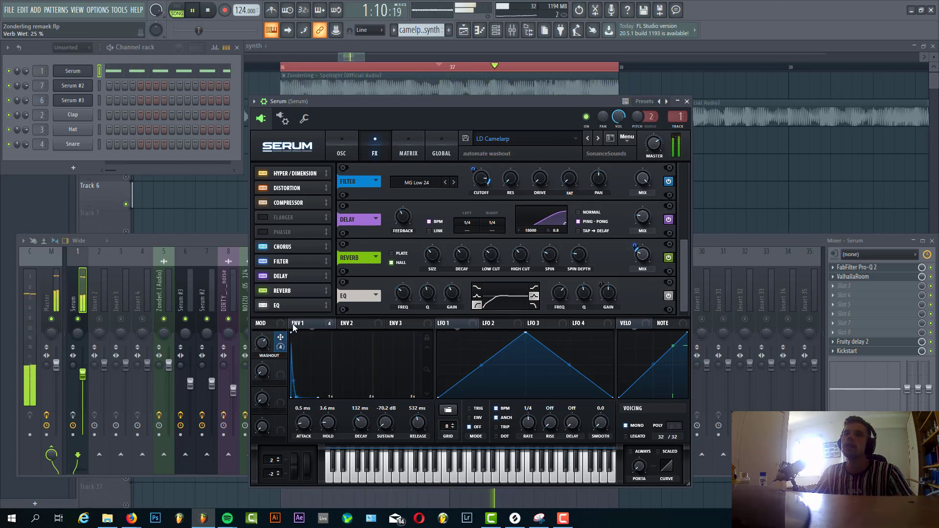
left_click_drag(293, 327, 592, 307)
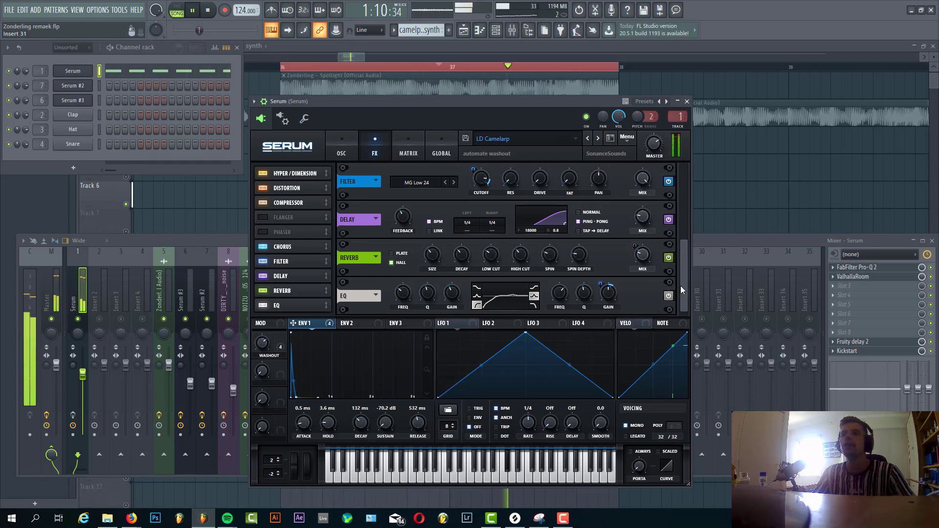
Step: Examine the Serum mixer track's FabFilter Pro-Q 2, ValhallaRoom, Fruity delay 2 and Kickstart effects
left_click(768, 246)
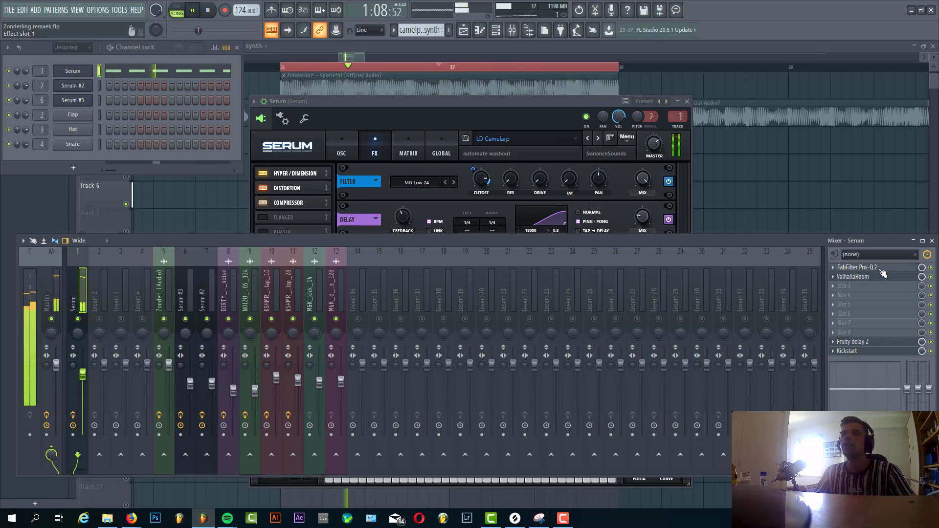
left_click(856, 267)
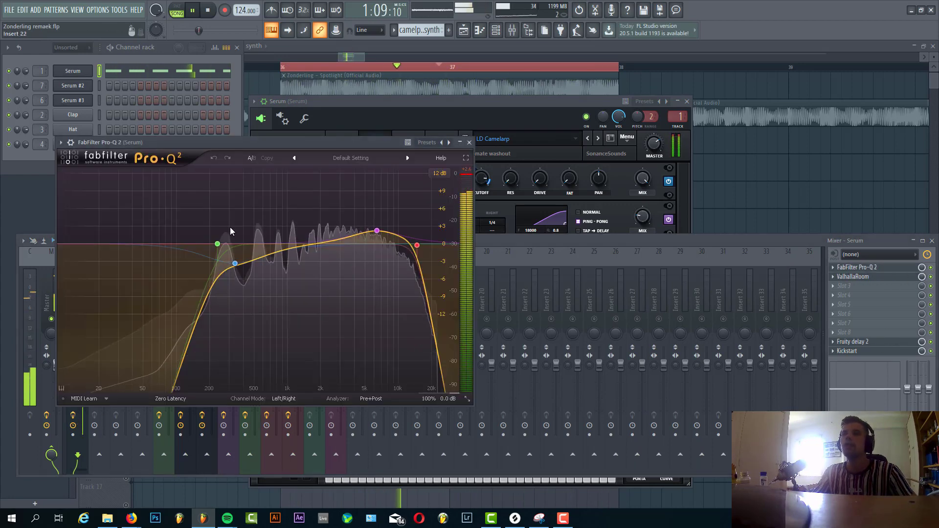
left_click(853, 277)
left_click(851, 332)
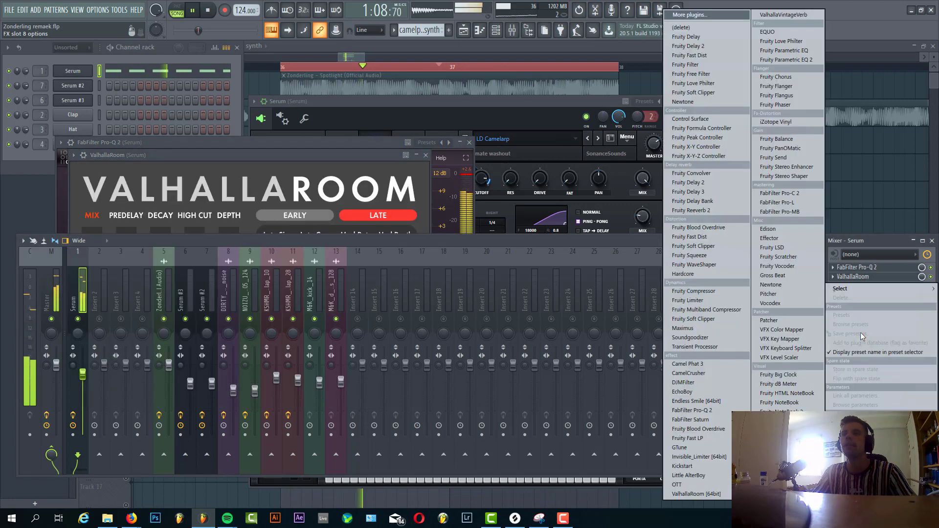
left_click(861, 337)
left_click(864, 342)
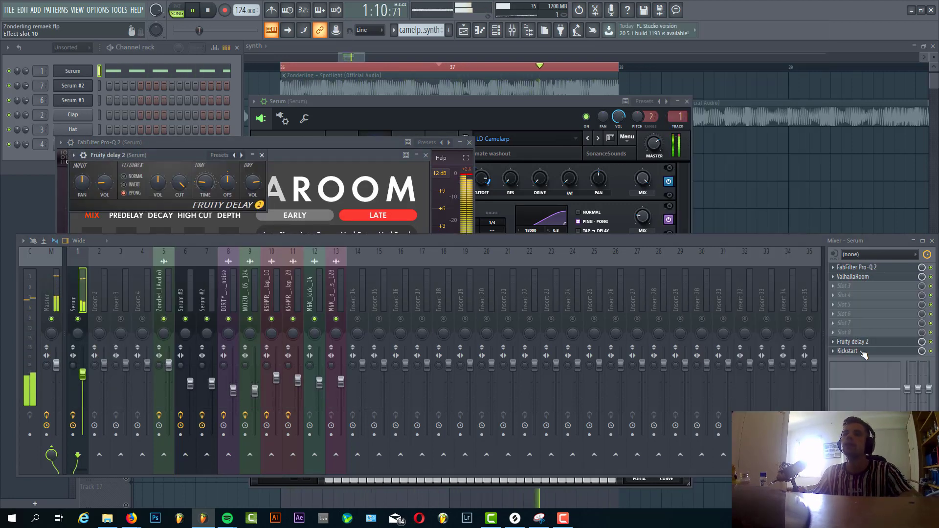
left_click(851, 351)
Step: Return to the playlist alone and unmute the sub, the Bass and the Serum #2 cutoff automation
key("F12")
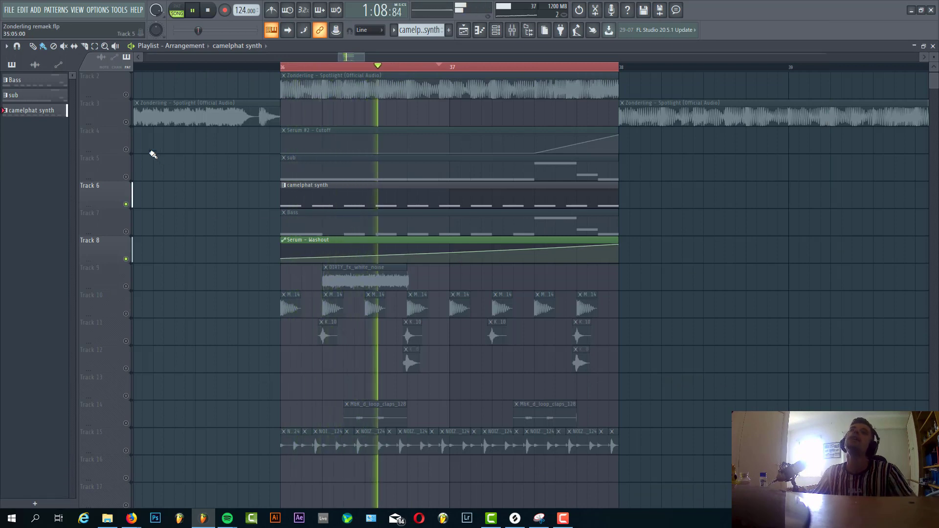
left_click(126, 176)
left_click(126, 231)
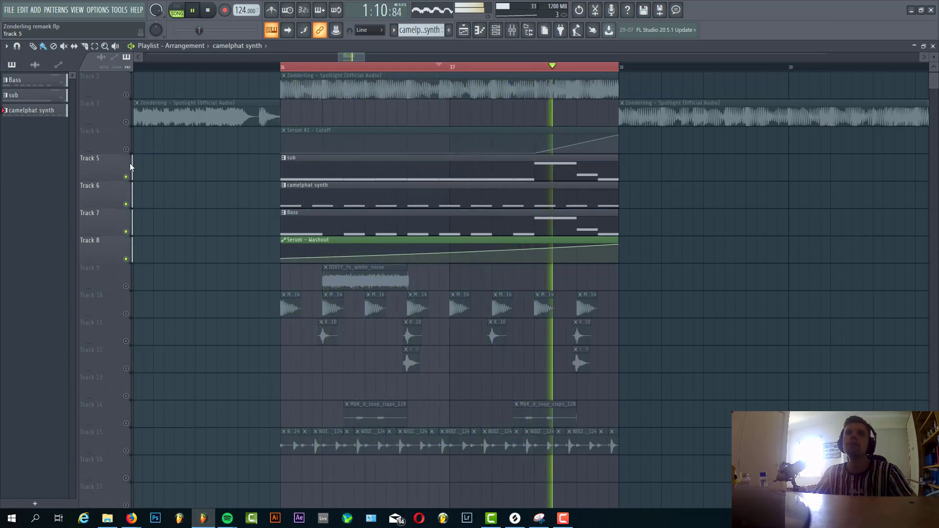
left_click(125, 150)
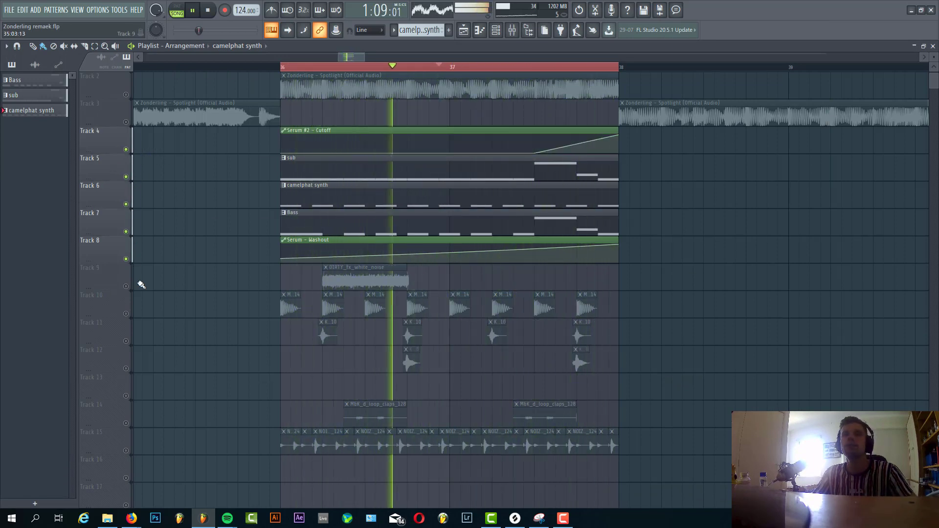
Step: Unmute all playlist tracks except the original Spotlight audio on Track 2, and play the full remake between the original's sections
right_click(125, 94)
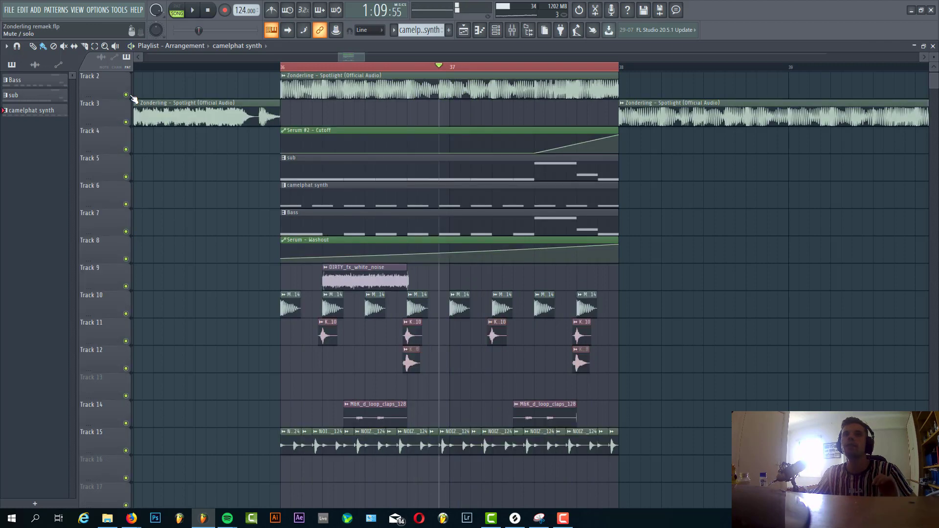
left_click(125, 94)
key("space")
key("space")
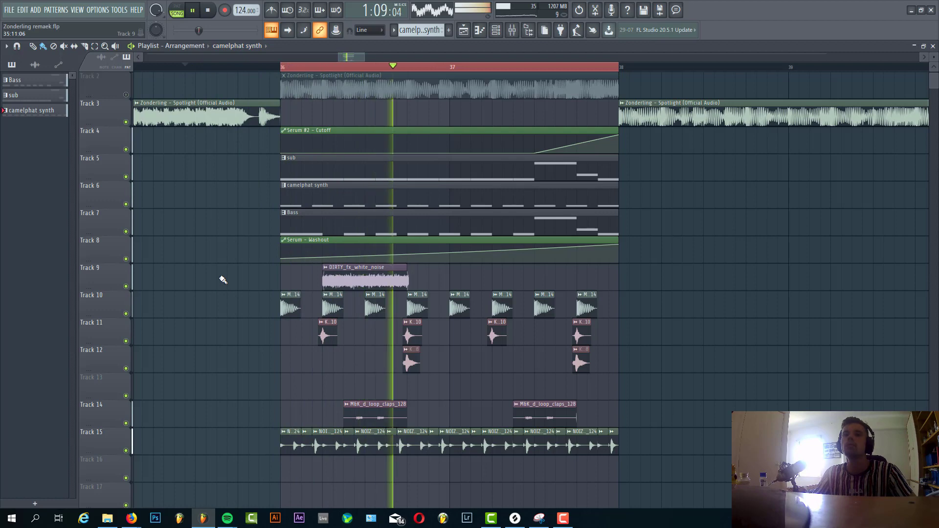
scroll(413, 225, "down", 5)
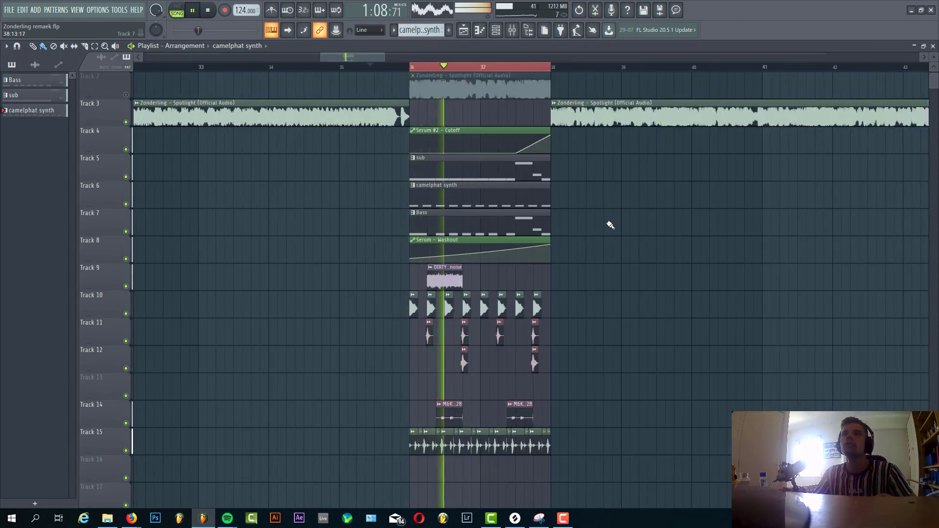
key("space")
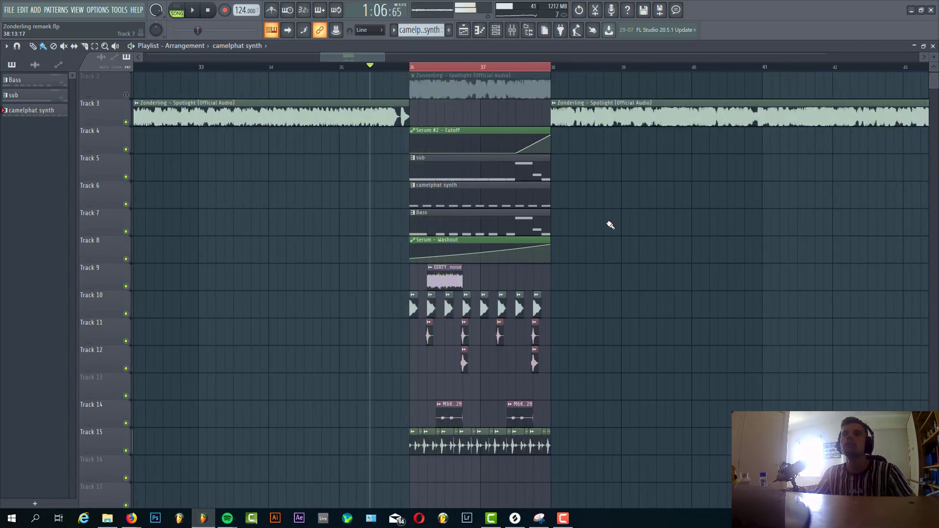